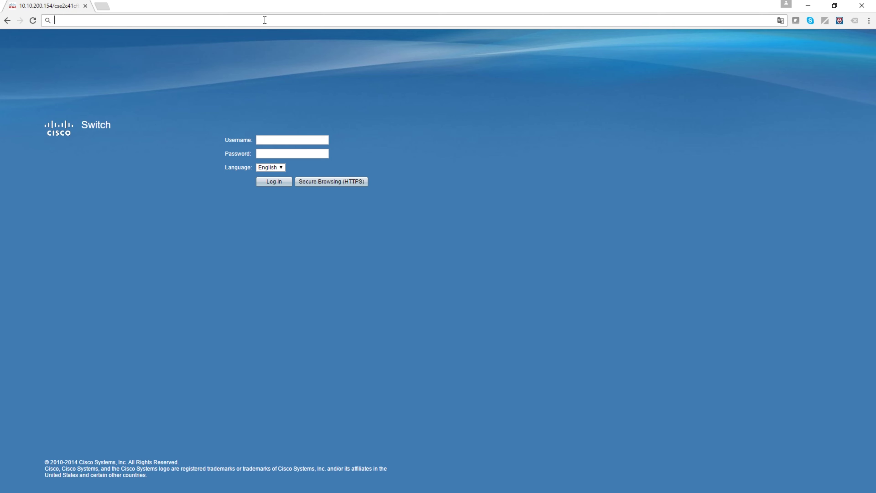
Discard the typed address 192.168.1.254 and log in with the default credentials.
type("19")
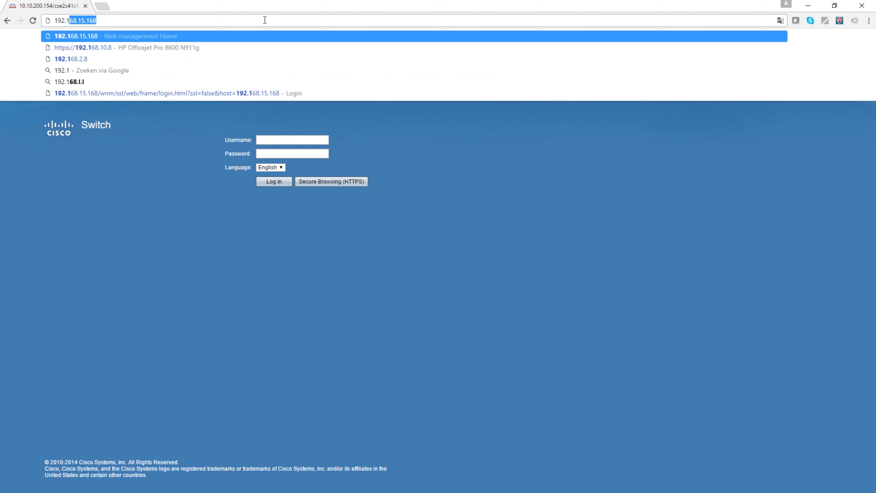
type("2.168.1.254")
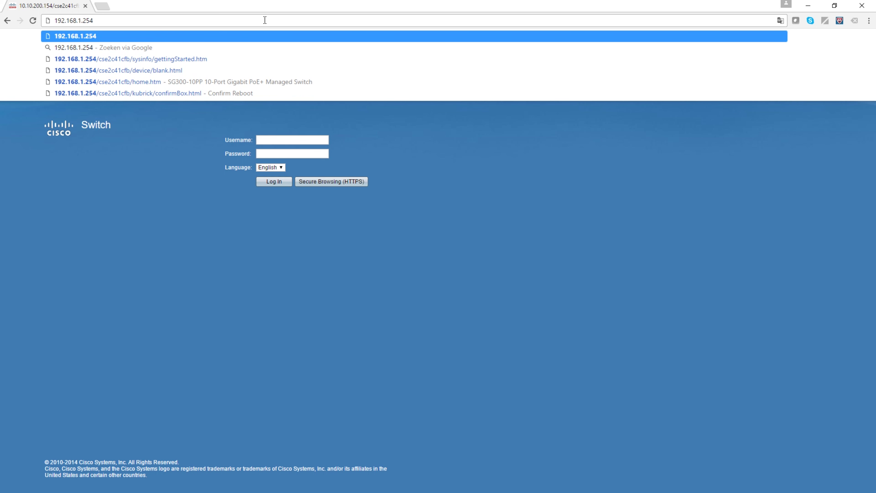
key("Escape")
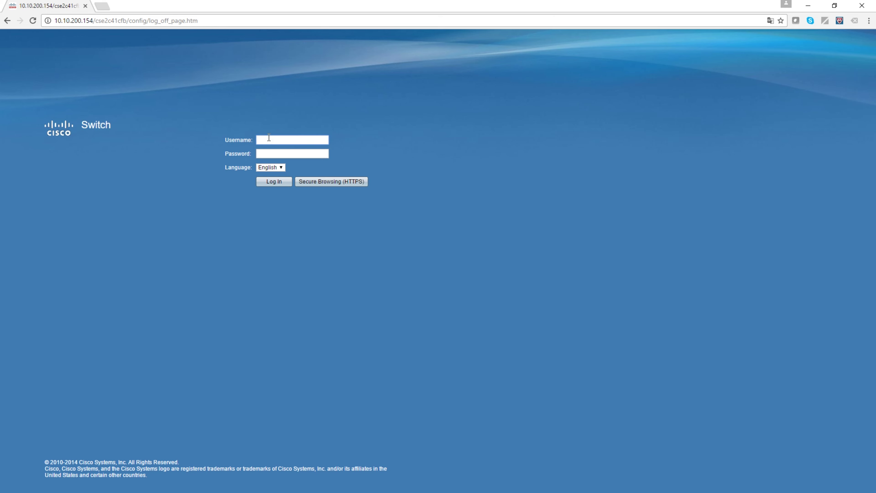
key("Return")
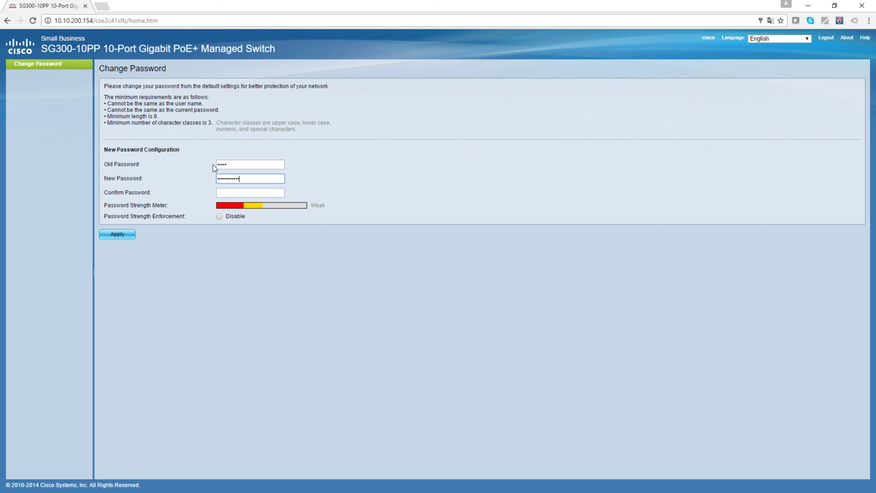
Enter and confirm a new password to replace the default one, then apply it.
key("Tab")
type("•••••••••••")
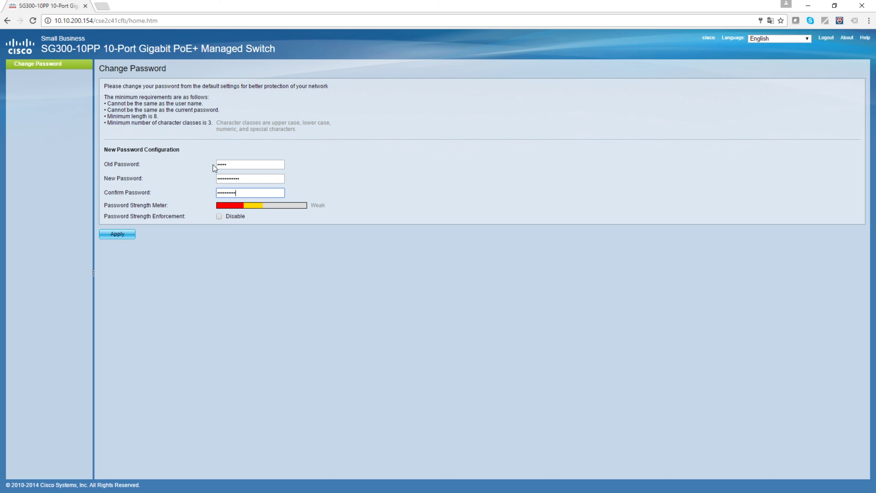
type("••")
left_click(129, 234)
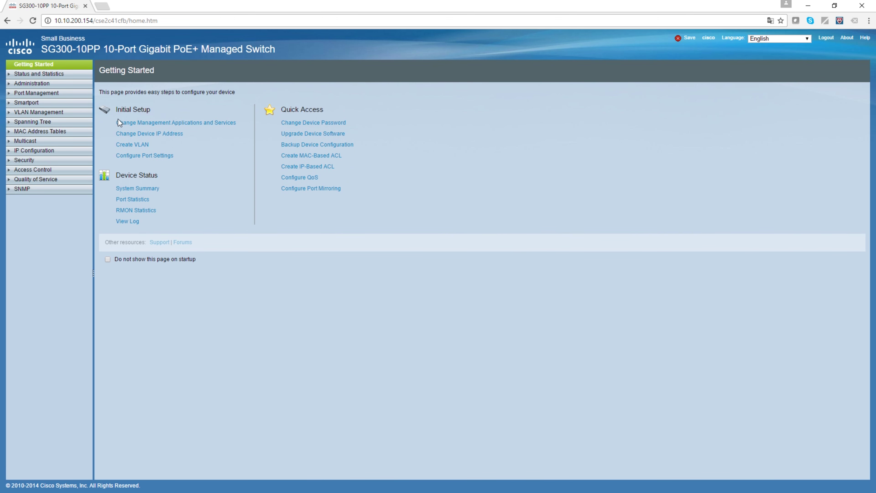
Enable the Telnet and SSH services in Management Applications and Services.
left_click(136, 124)
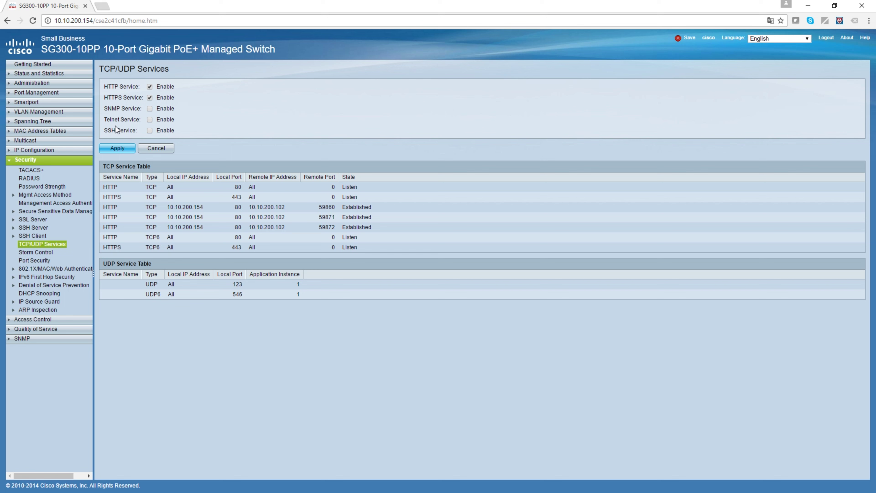
left_click(150, 119)
left_click(149, 130)
left_click(28, 64)
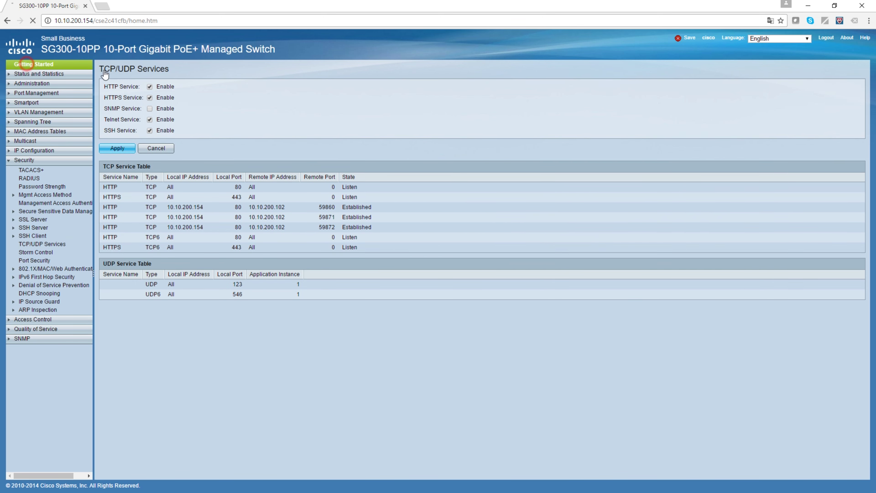
Make the VLAN 1 management address static with IP 10.10.0.62.
left_click(129, 136)
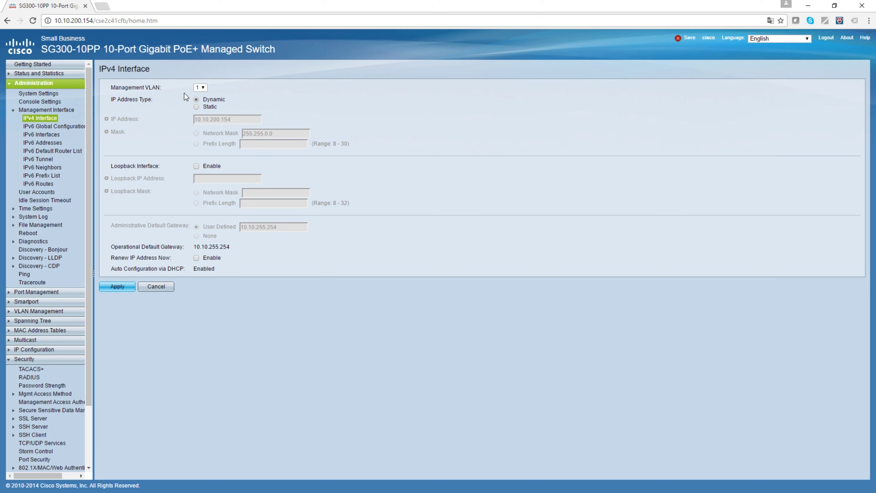
left_click(163, 89)
left_click(195, 107)
left_click_drag(211, 119, 261, 119)
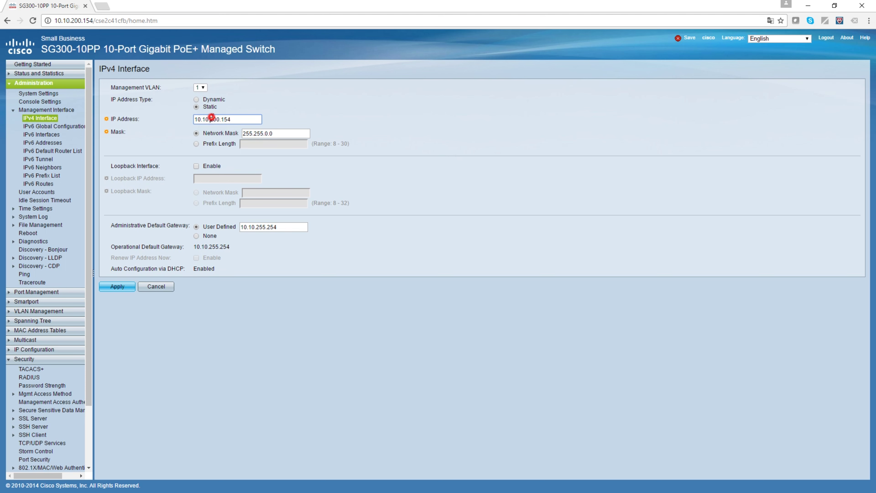
type("0.62")
Leave loopback disabled, keep gateway 10.10.255.254, and apply and confirm the IP change.
left_click(196, 166)
left_click(200, 178)
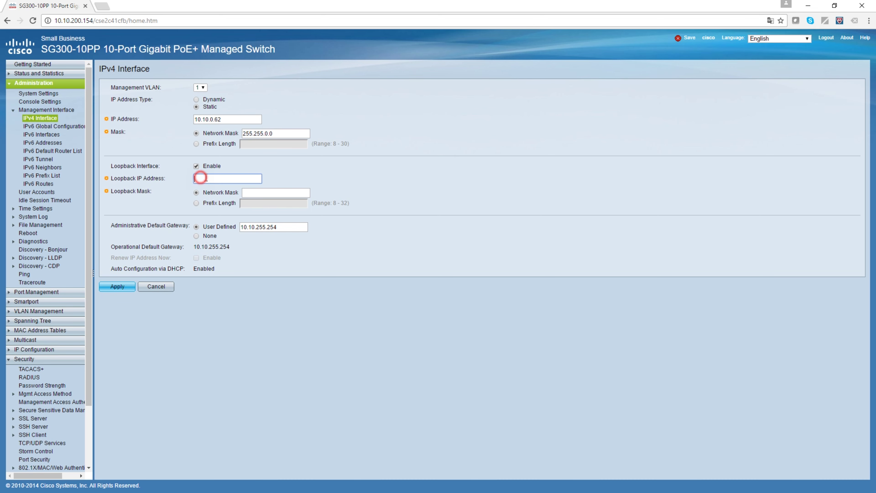
left_click(196, 166)
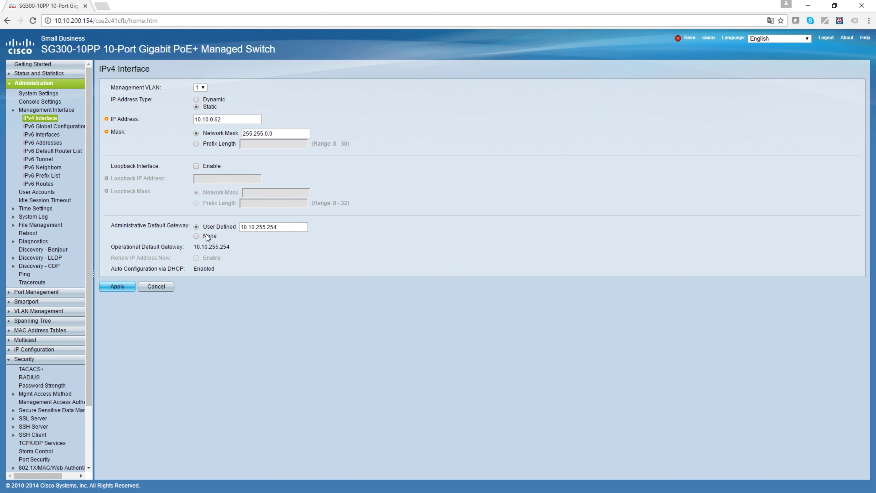
double_click(279, 227)
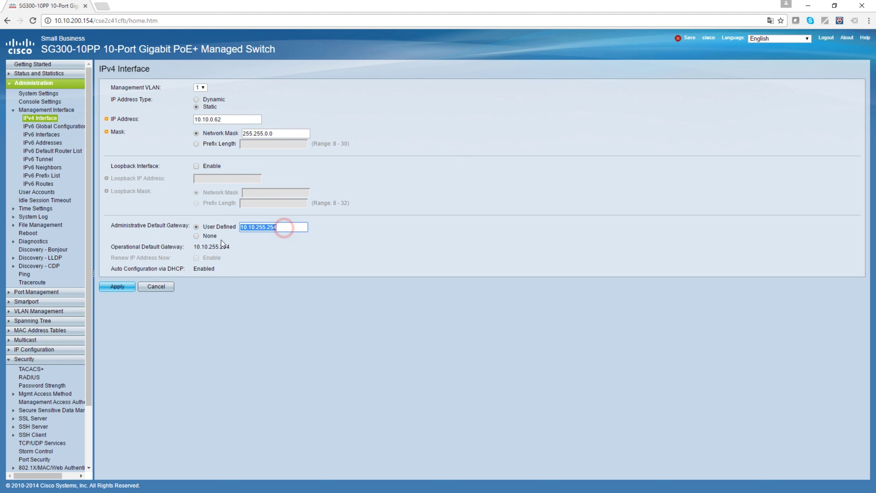
left_click(277, 227)
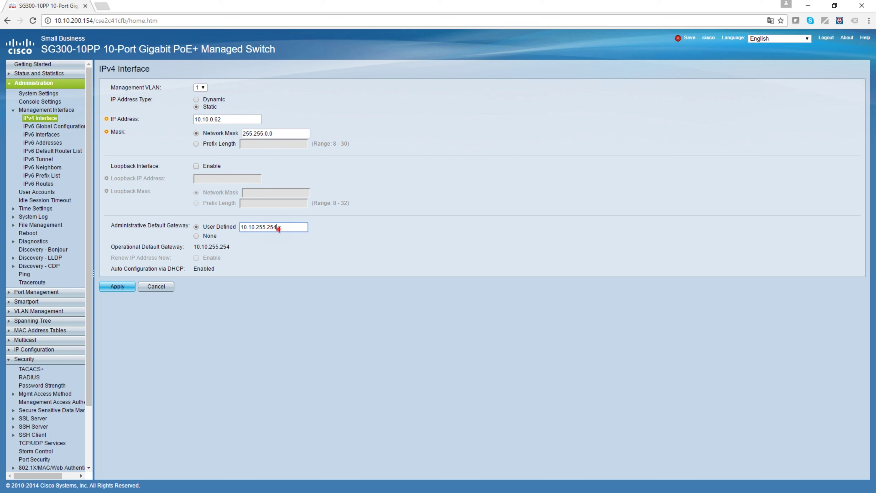
left_click_drag(277, 227, 238, 233)
left_click(243, 229)
left_click(118, 285)
left_click(75, 123)
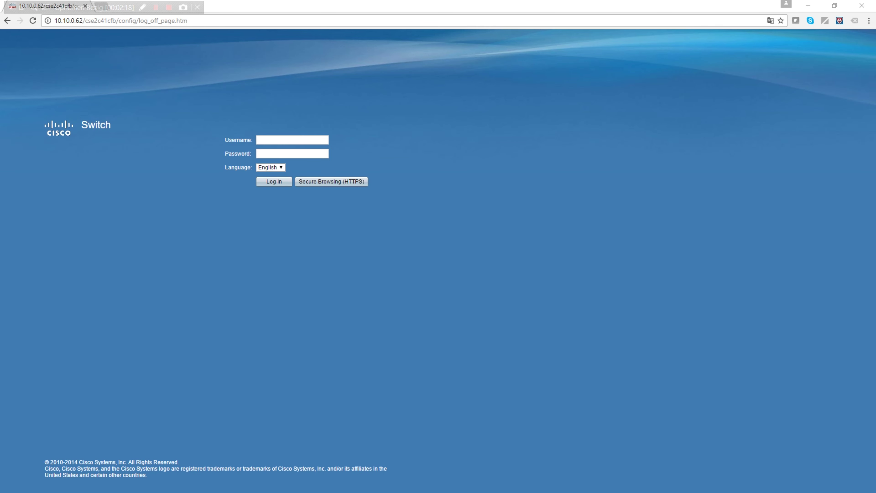
Log in again at 10.10.0.62 and decline Chrome's offer to save the password.
left_click(267, 139)
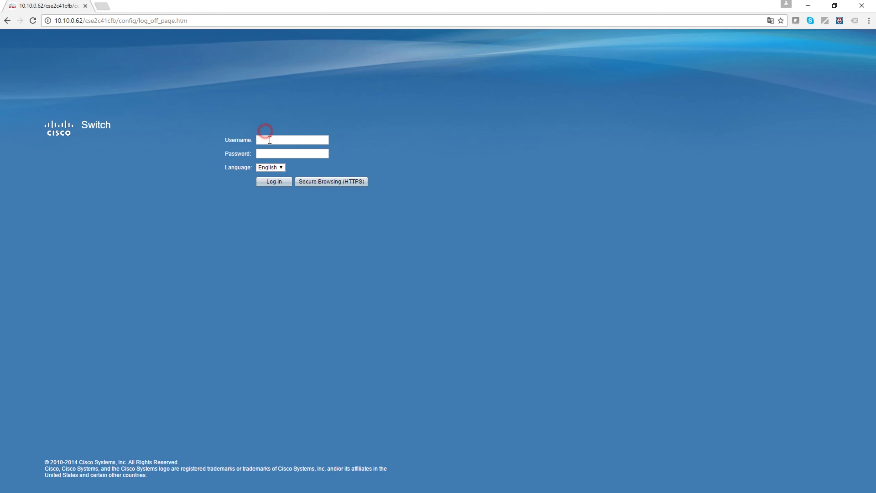
type("cisco")
key("Return")
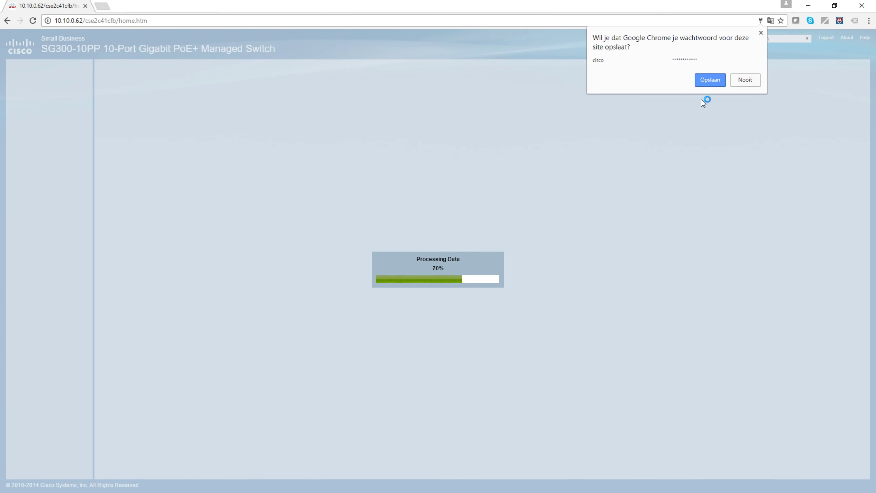
left_click(745, 80)
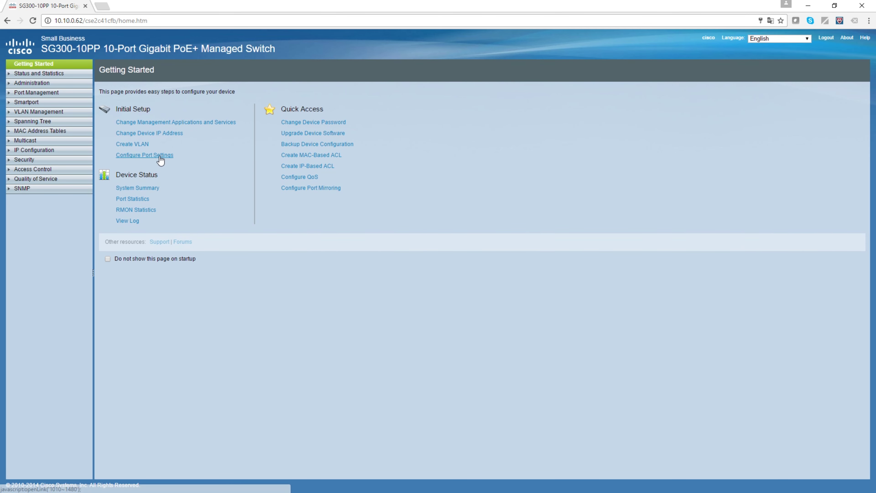
Set system location 'Desk Room', the contact's name, and host name SW02, then apply.
left_click(39, 84)
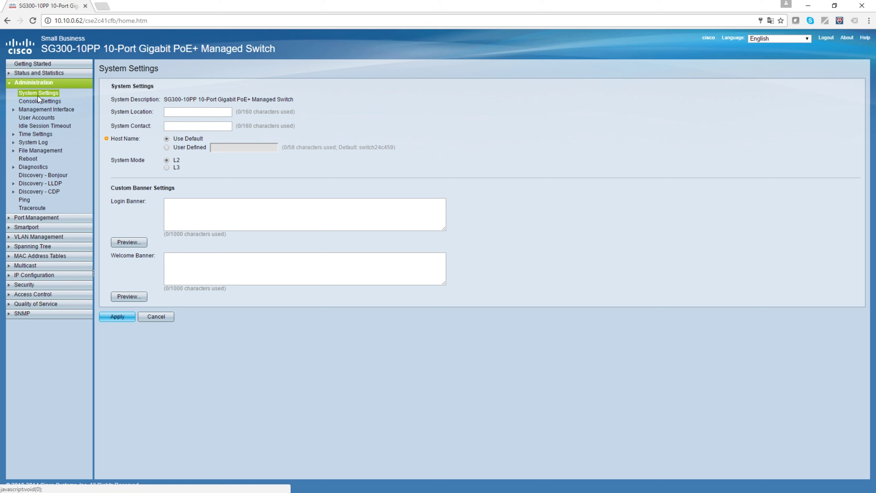
left_click(170, 112)
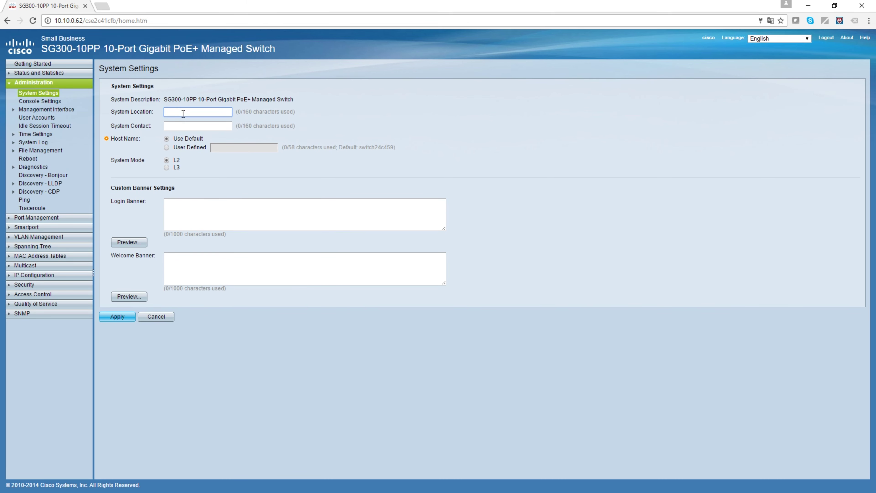
type("Desk Room")
key("Tab")
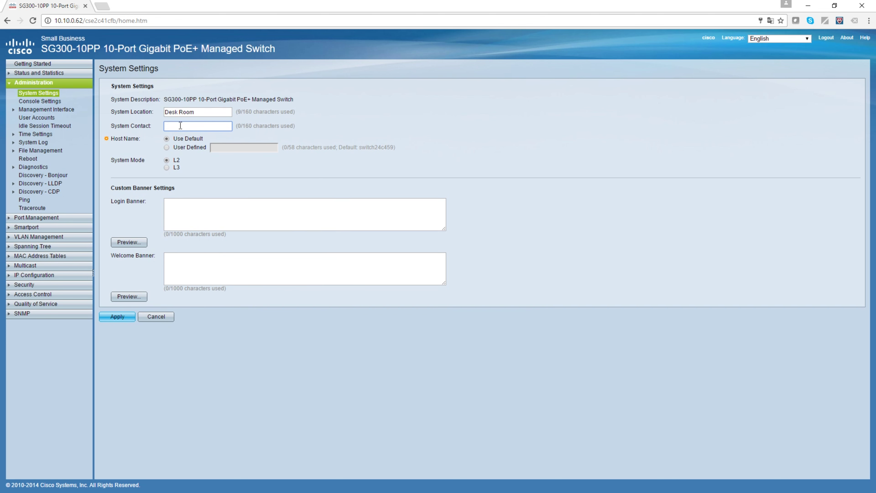
key("Tab")
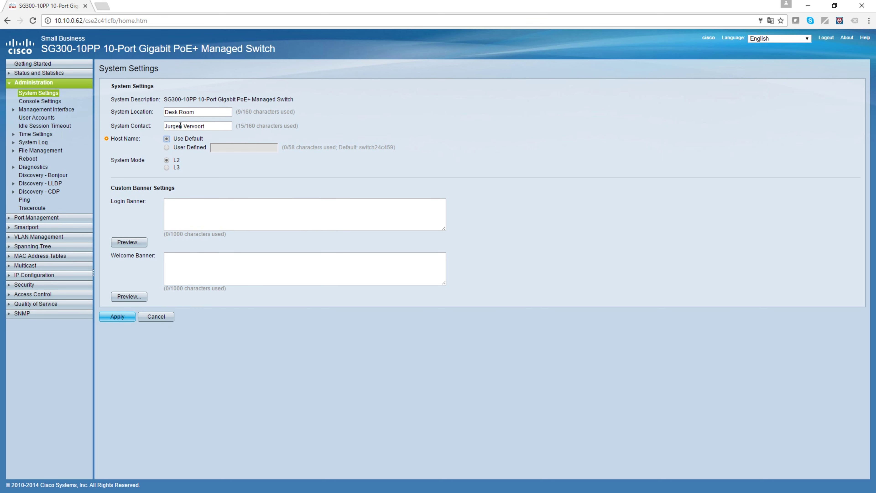
left_click(167, 147)
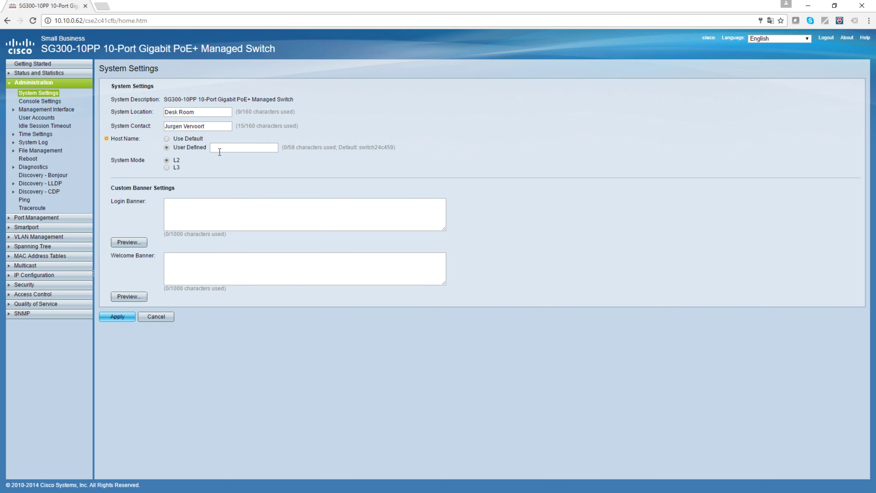
type("SW02")
left_click(117, 317)
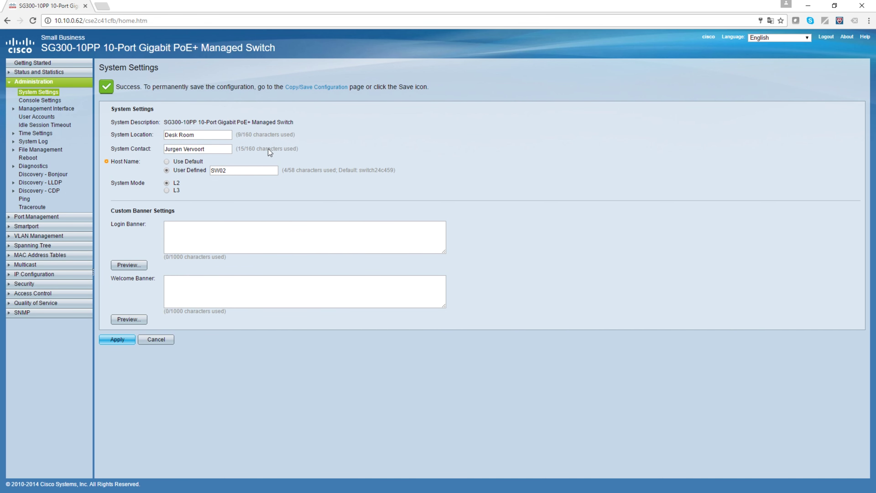
left_click(40, 101)
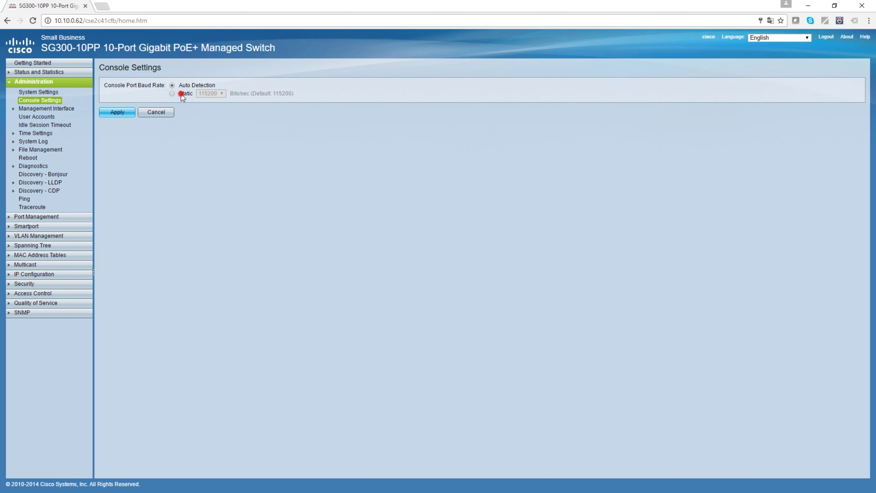
Set the console baud rate to Auto Detection, then view the User Accounts list.
left_click(181, 94)
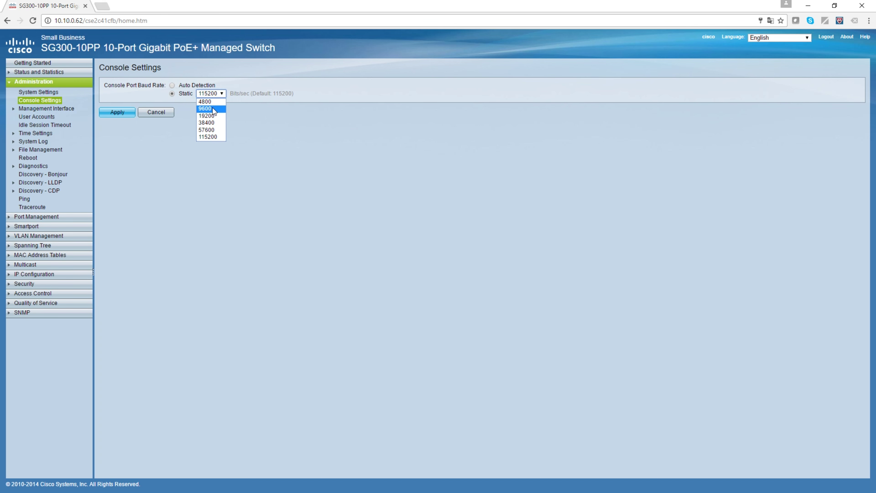
left_click(212, 108)
left_click(203, 95)
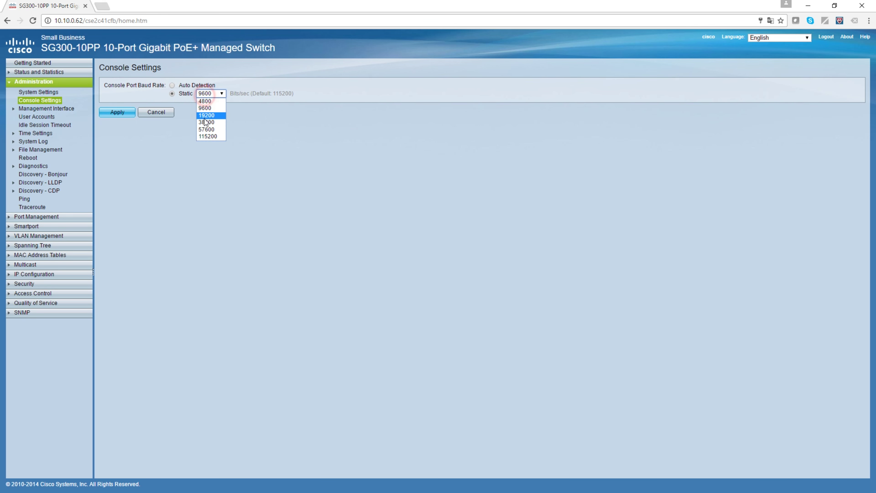
left_click(206, 136)
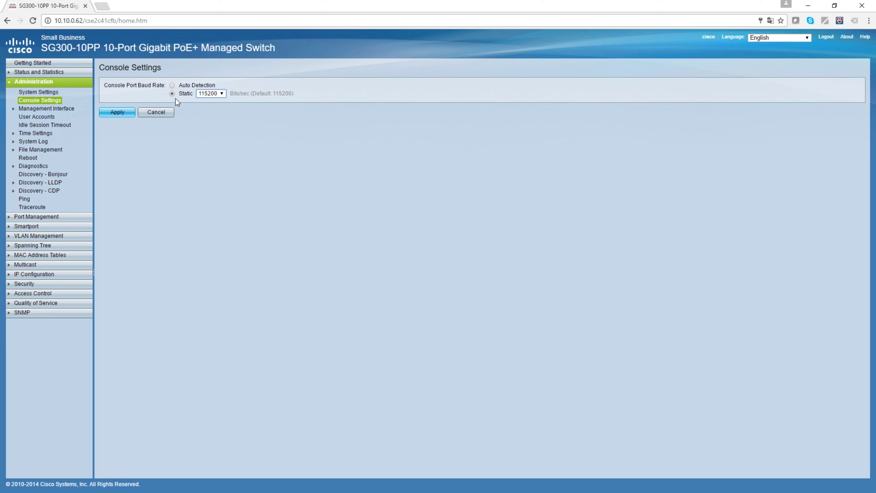
left_click(172, 86)
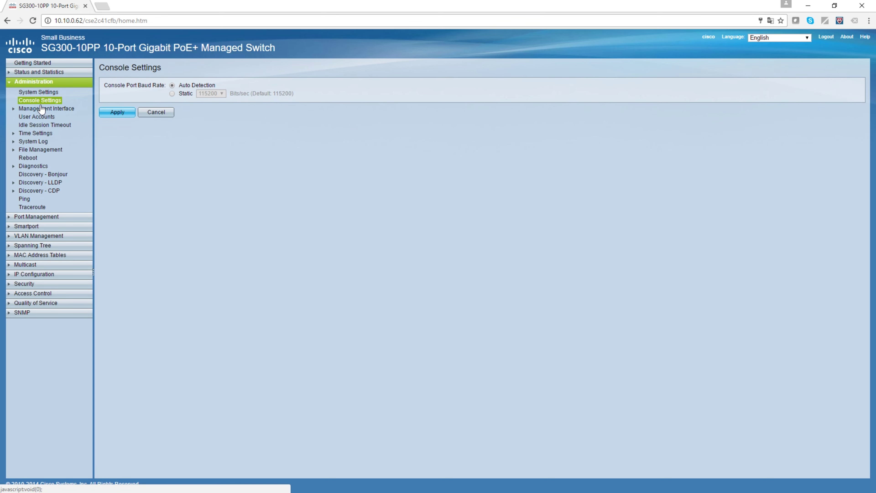
left_click(36, 117)
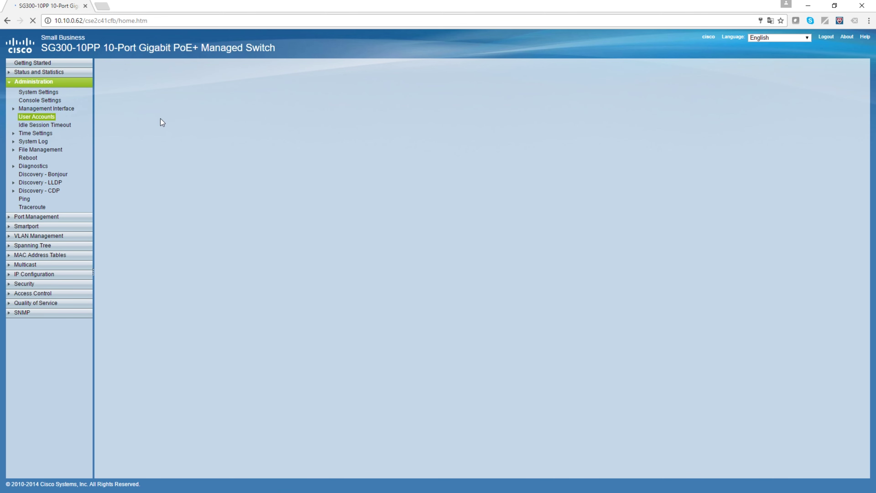
double_click(123, 140)
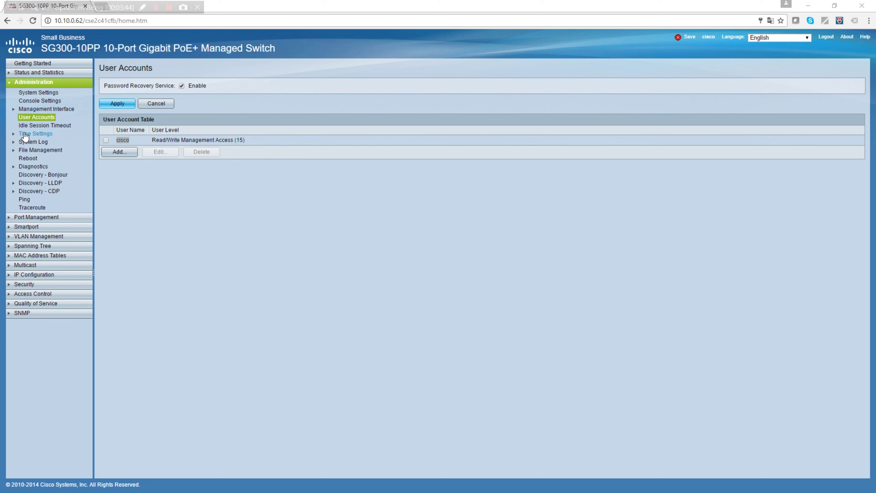
In System Time, set the time zone offset to UTC +1:00 and the date to 2016-Nov-9.
left_click(37, 134)
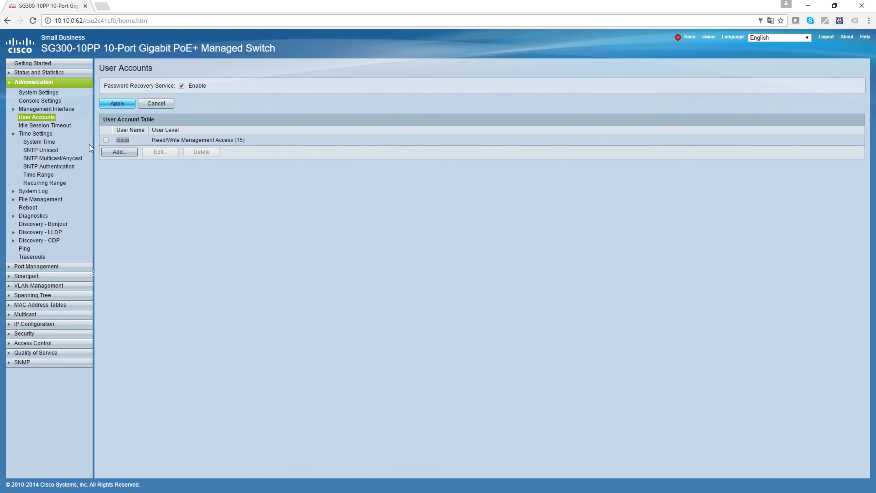
left_click(39, 141)
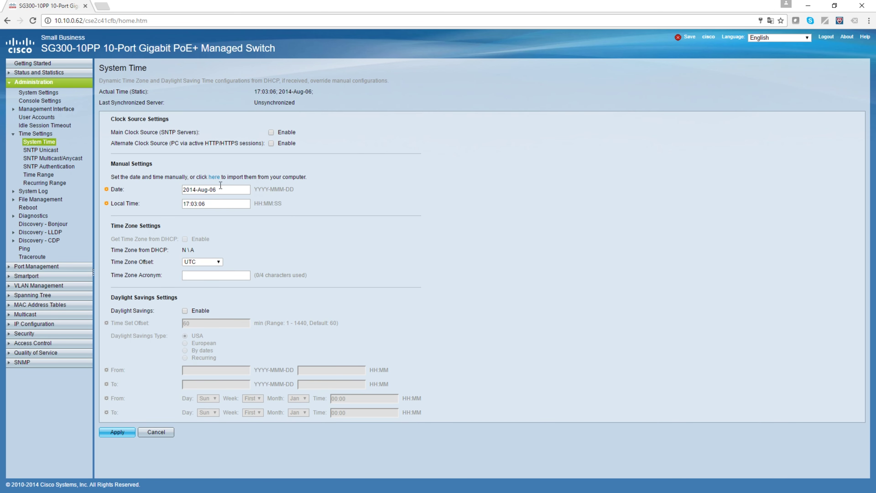
left_click_drag(183, 189, 206, 216)
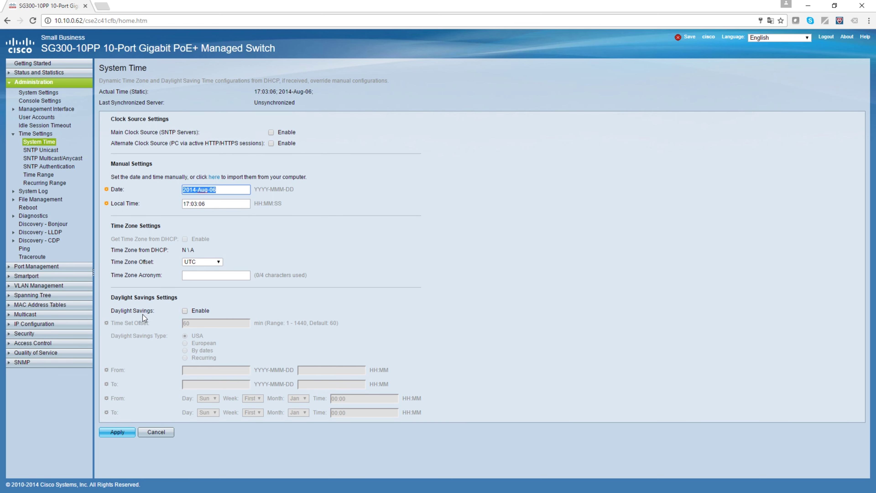
left_click(175, 225)
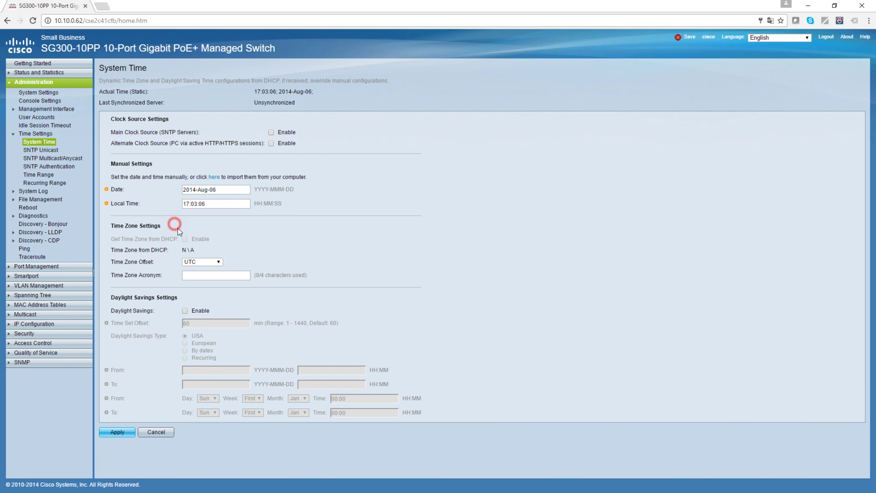
left_click(208, 261)
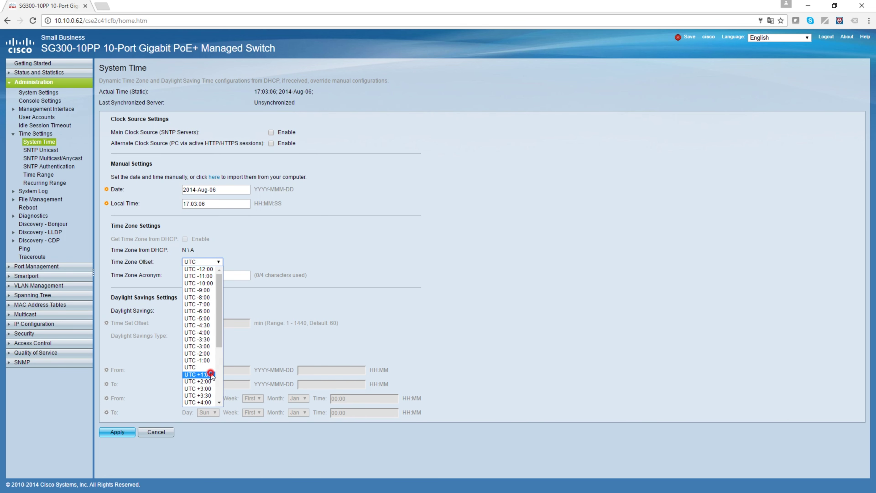
left_click(198, 375)
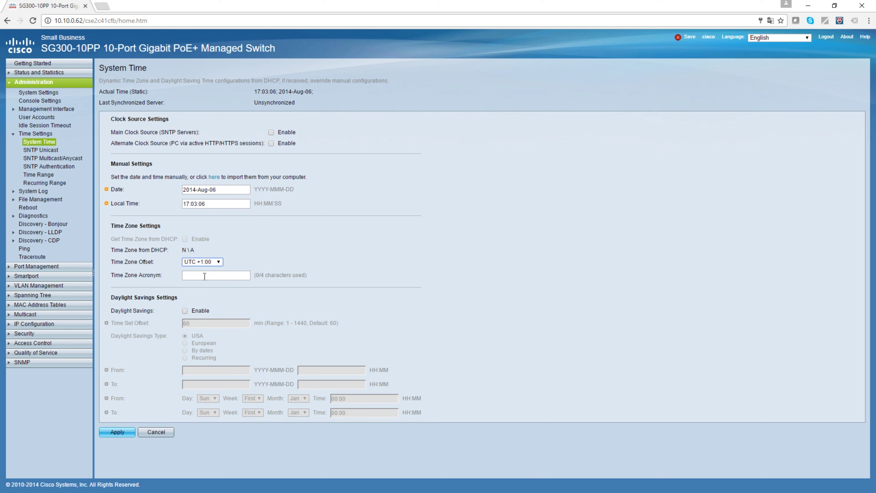
left_click_drag(222, 190, 189, 189)
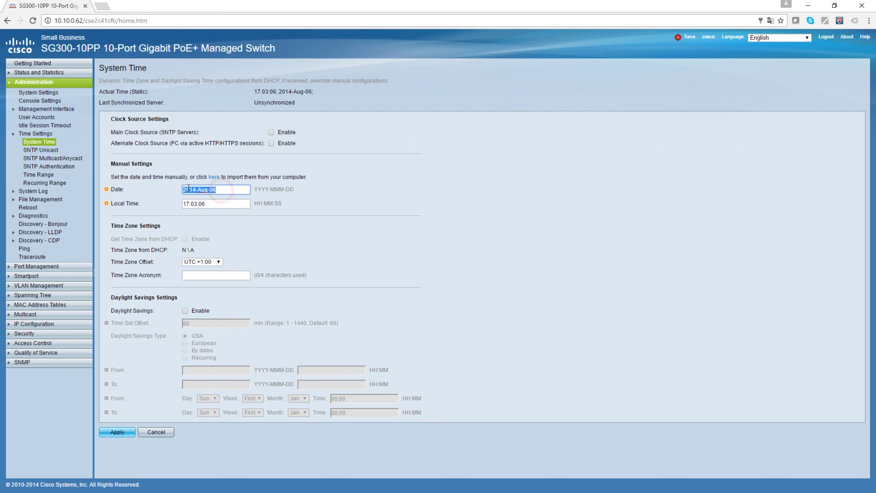
type("2016-Nov-9")
Set the local time to 16:25:00 and apply the new clock settings.
left_click(226, 205)
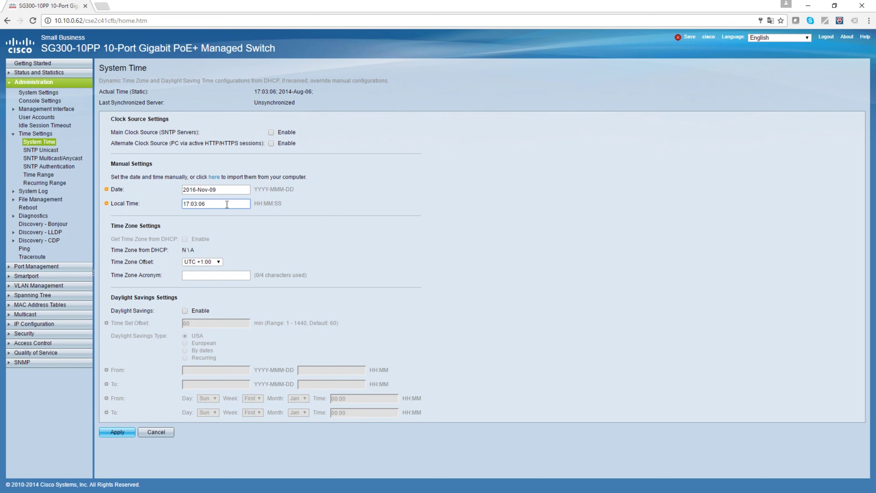
key("Left")
key("Left")
key("Left")
key("Left")
key("Left")
key("Left")
key("Delete")
key("Delete")
type("16")
key("Delete")
type("25")
left_click(227, 204)
type("0")
left_click(113, 430)
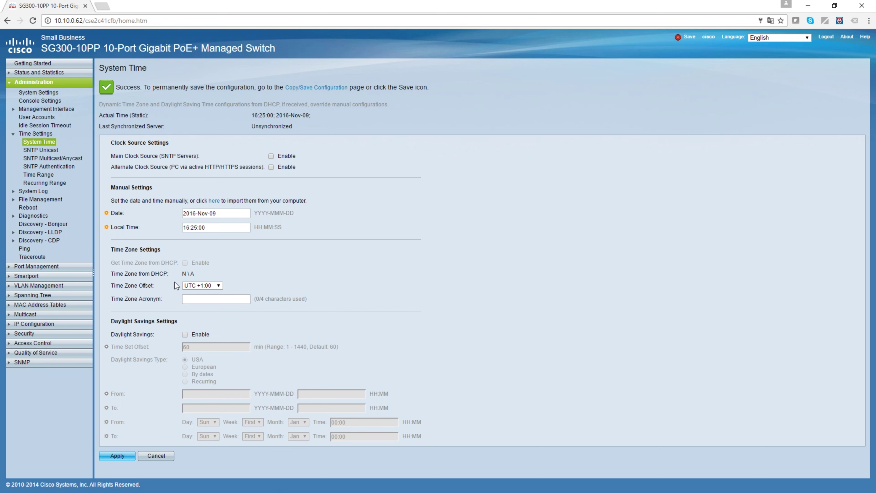
left_click(41, 150)
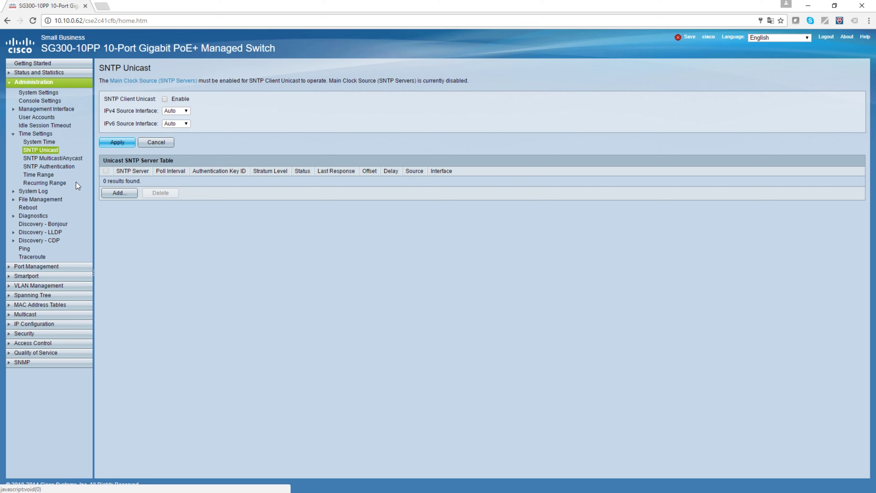
Browse Log Settings and Remote Log Servers, closing the Add server form without adding one.
left_click(37, 191)
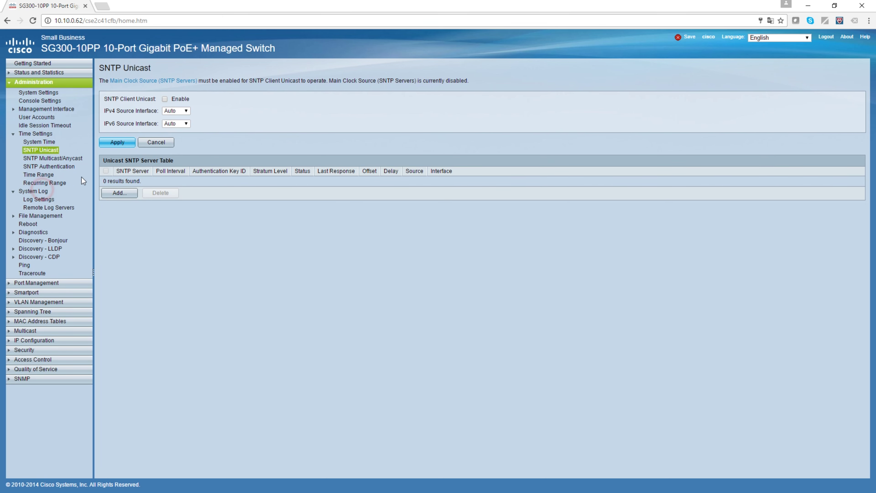
left_click(51, 200)
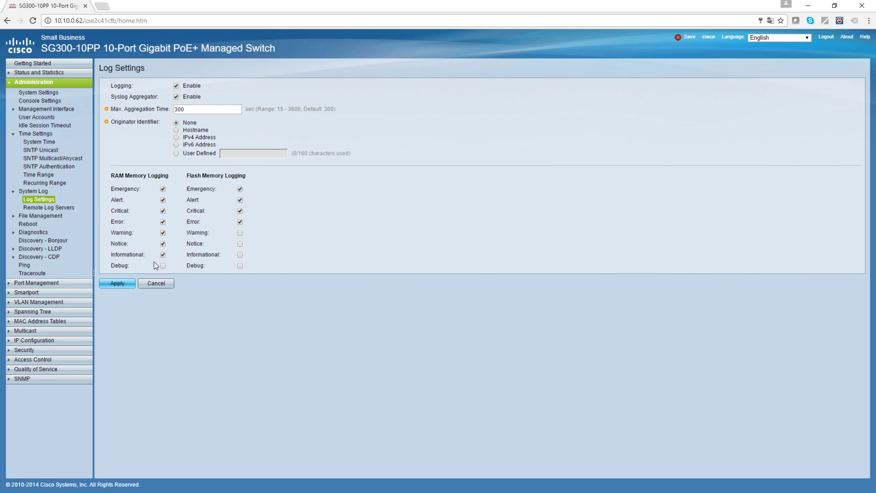
left_click(48, 207)
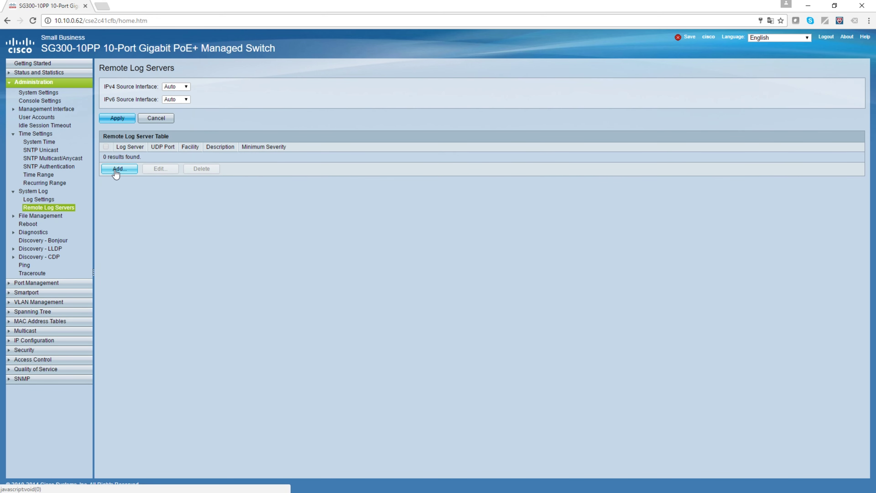
left_click(115, 169)
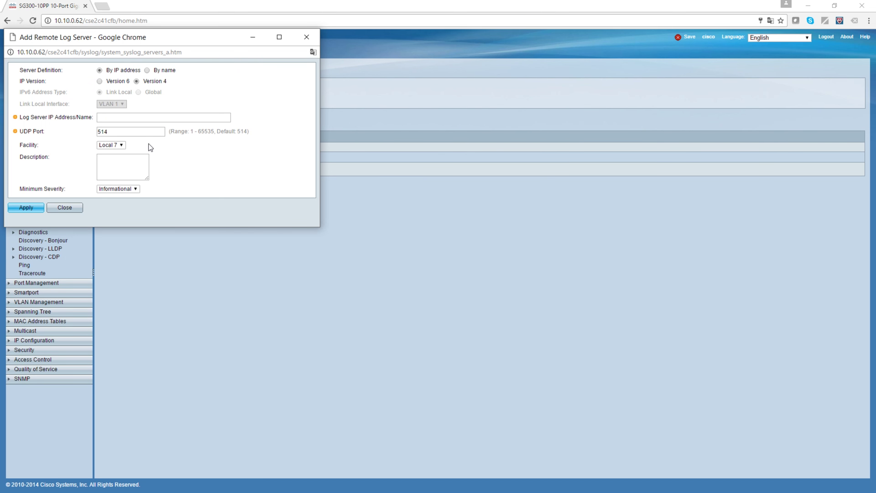
left_click(306, 37)
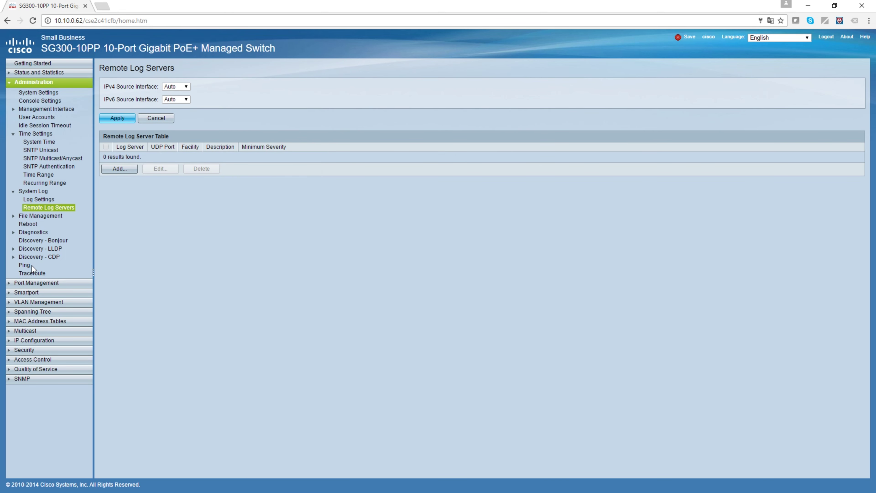
left_click(28, 265)
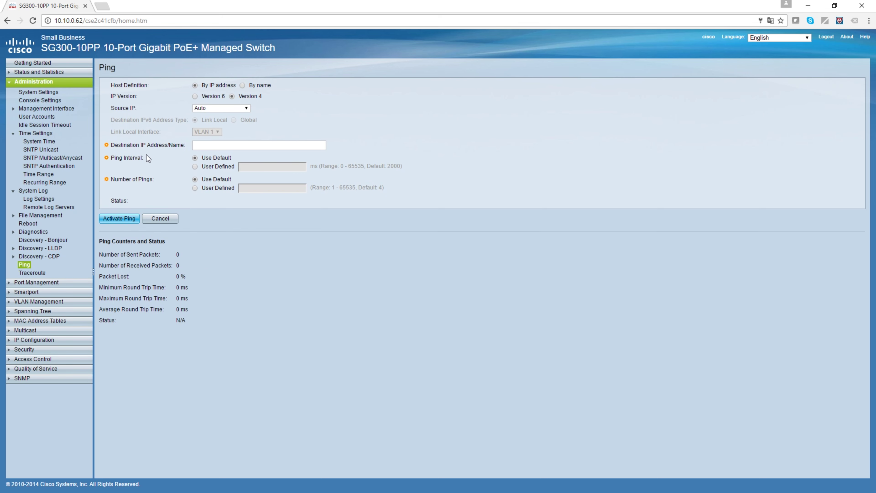
Look through the Traceroute, Reboot, Bonjour and LLDP pages, then expand VLAN Management.
left_click(26, 272)
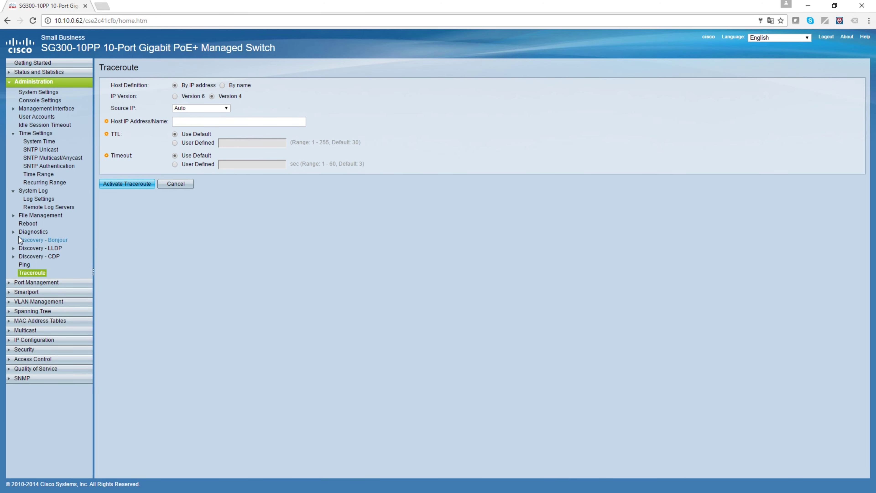
left_click(28, 223)
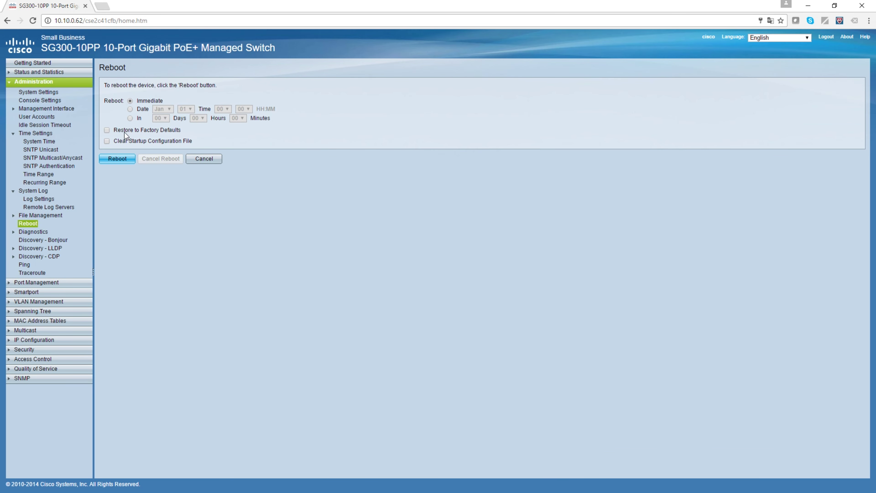
left_click(41, 240)
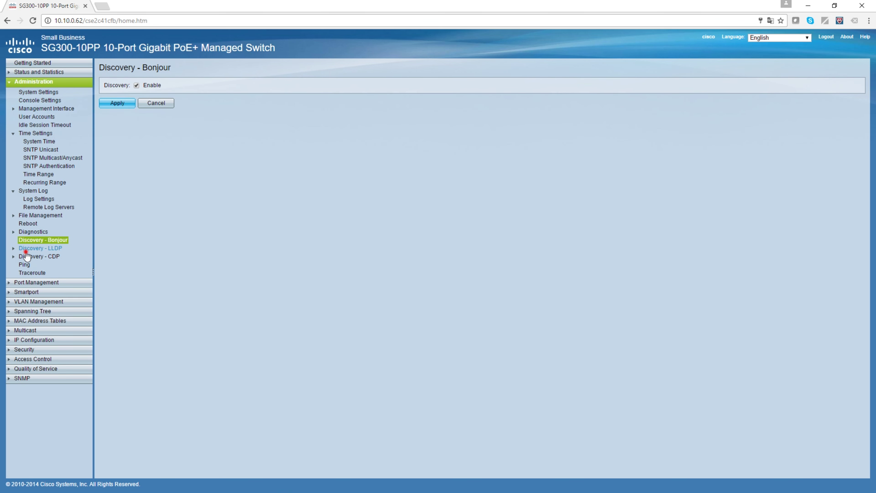
left_click(37, 249)
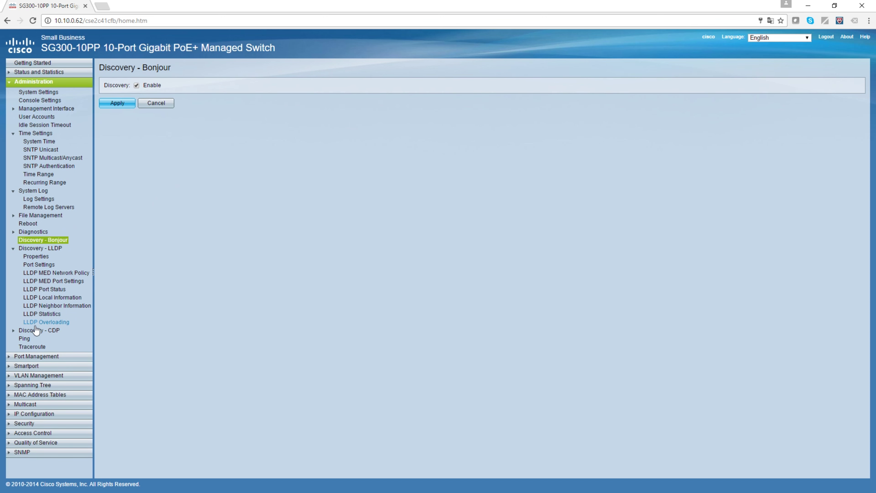
left_click(13, 249)
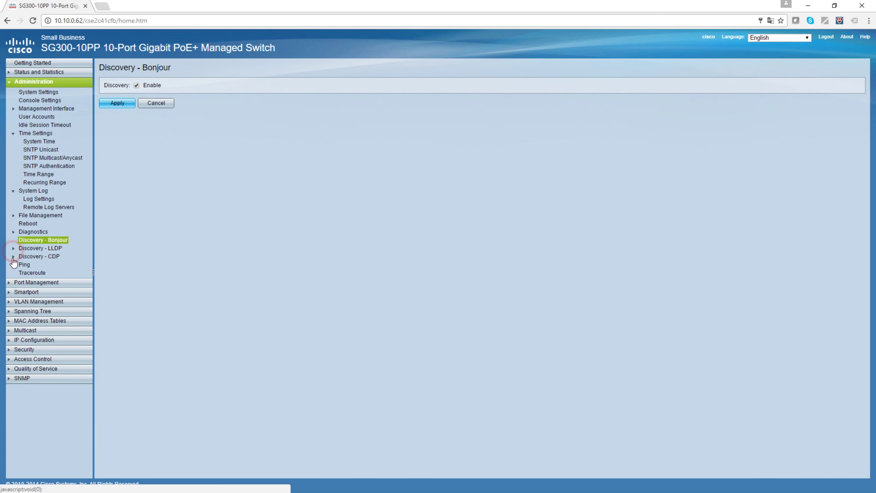
left_click(12, 83)
Review the VLAN, interface, port-to-VLAN and Voice VLAN pages, then open STP Status & Global Settings.
left_click(31, 111)
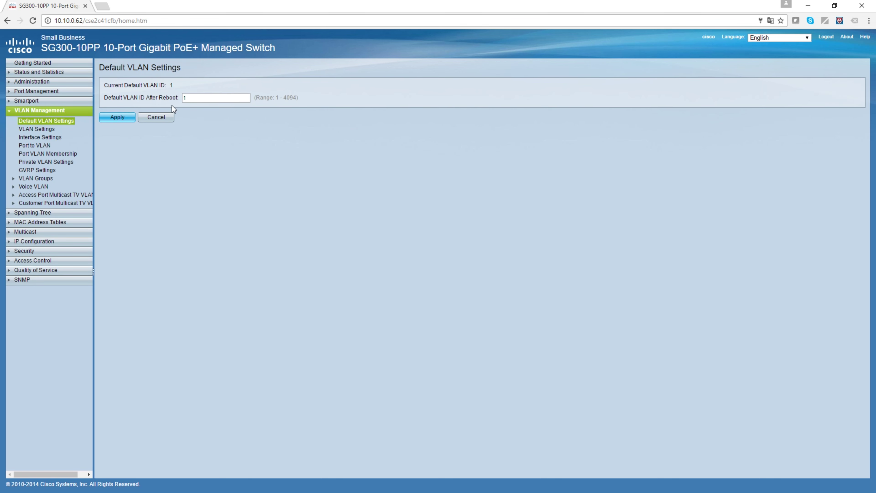
left_click(39, 130)
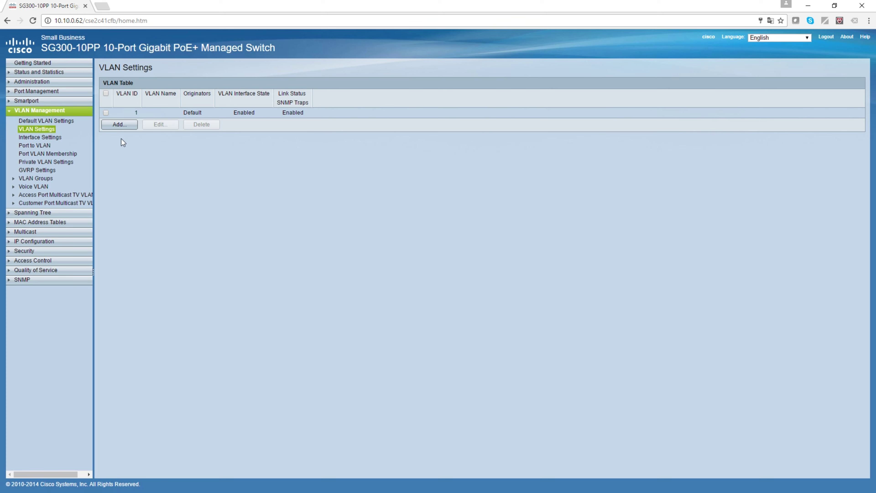
left_click(52, 139)
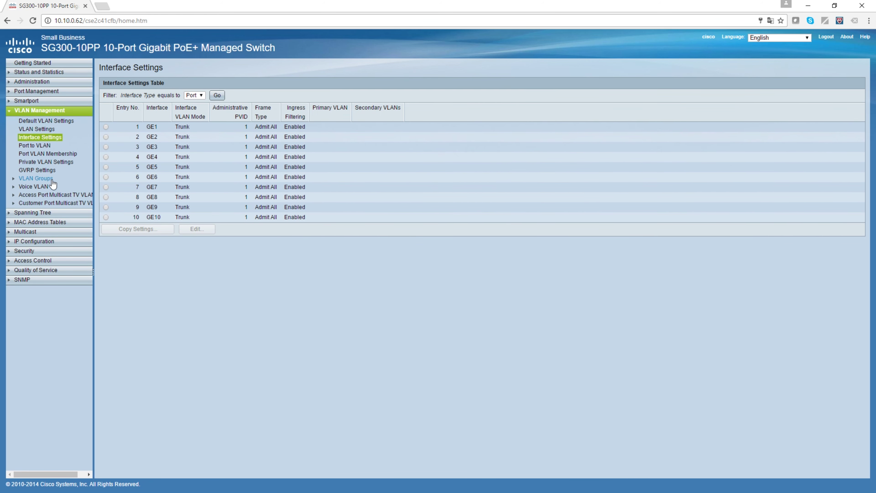
left_click(37, 146)
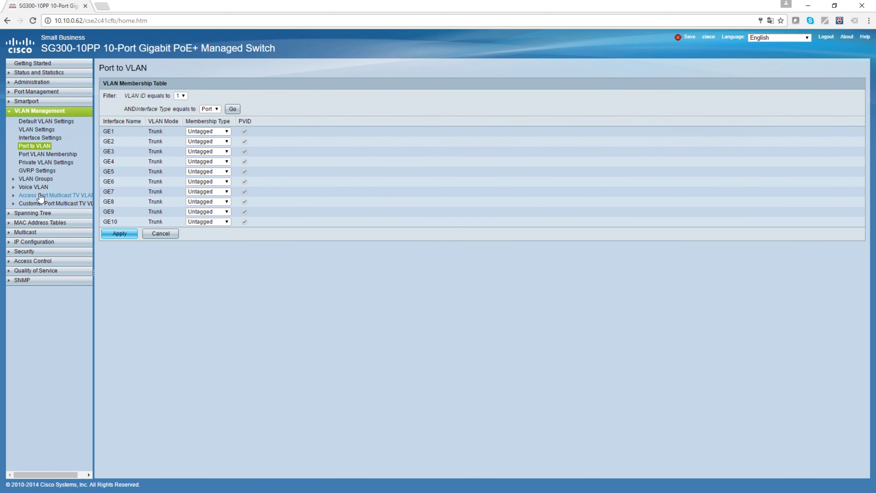
left_click(35, 187)
left_click(36, 193)
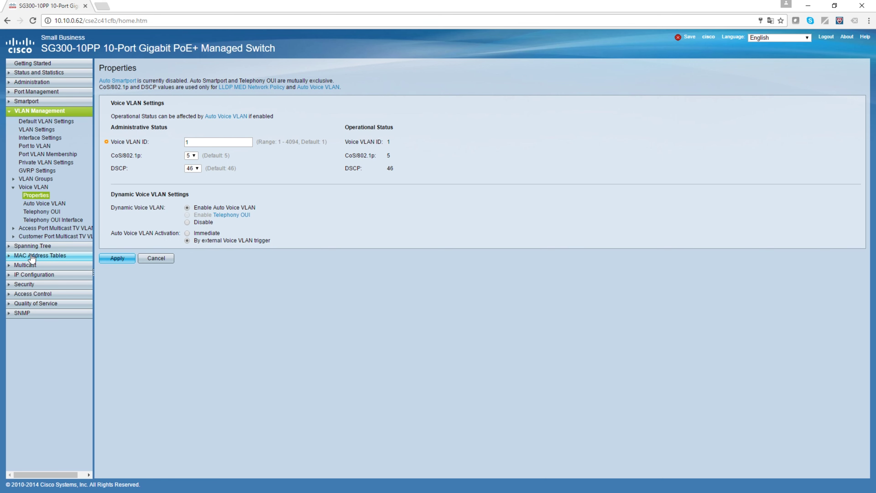
left_click(12, 111)
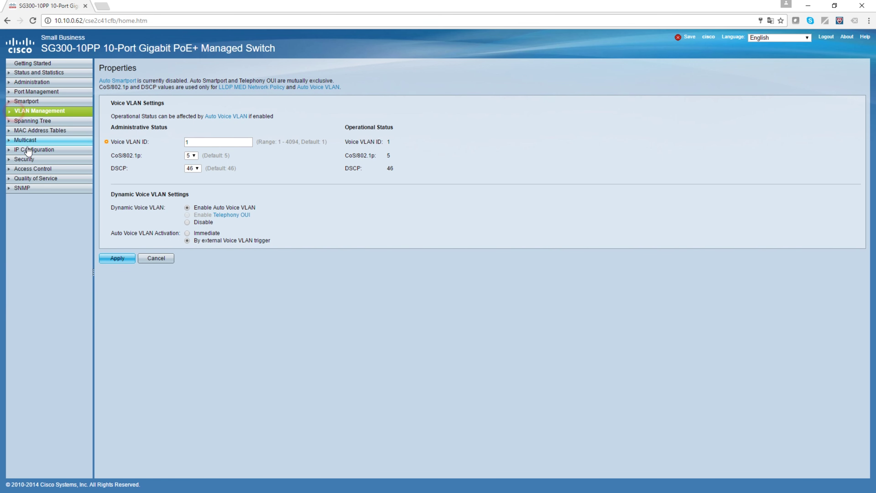
left_click(32, 120)
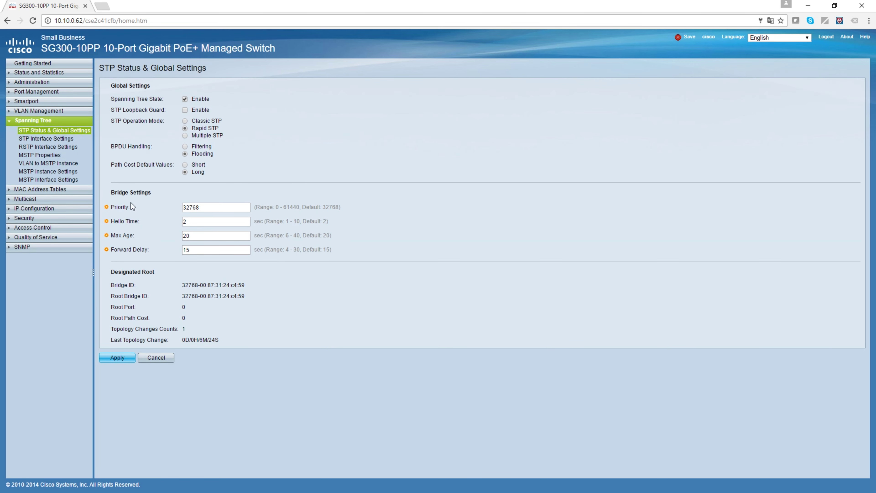
Review the Security pages: TACACS+, RADIUS, Password Strength and SSH user authentication settings.
left_click(31, 218)
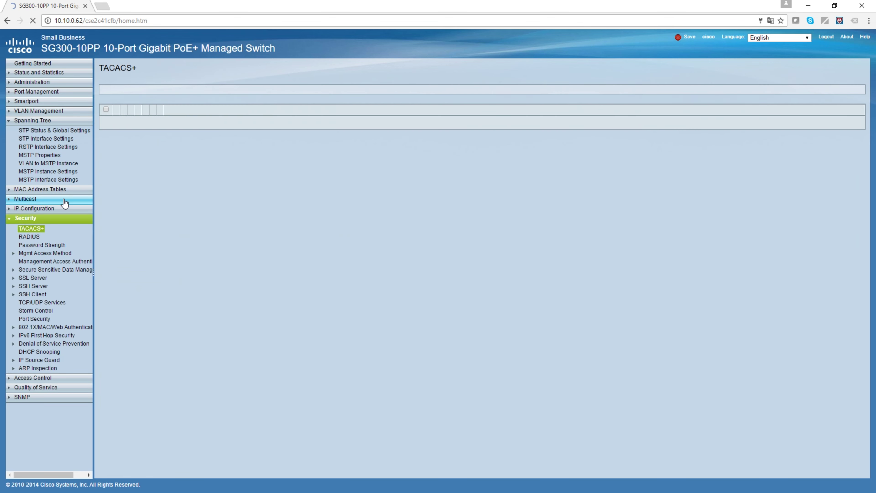
left_click(28, 236)
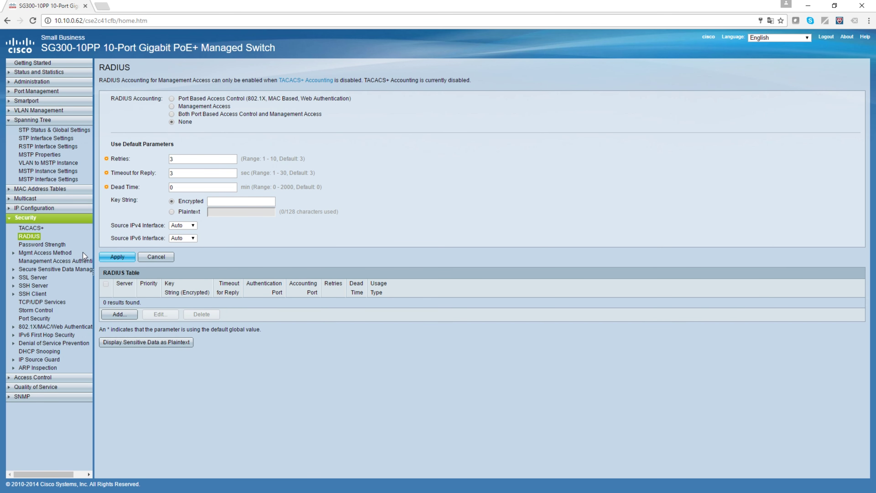
left_click(42, 245)
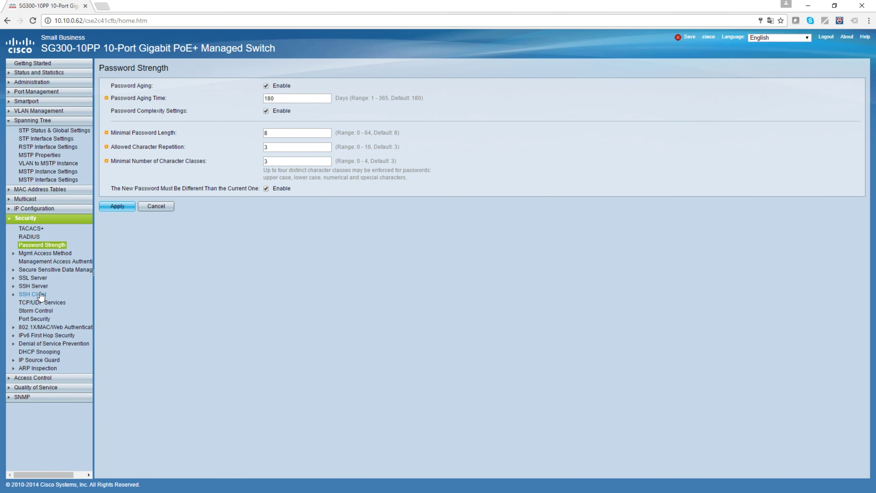
left_click(34, 285)
left_click(59, 294)
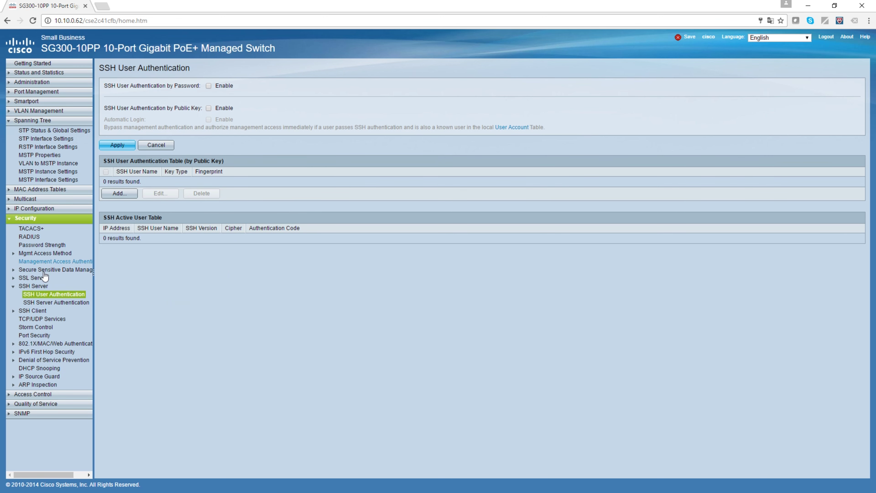
left_click(19, 218)
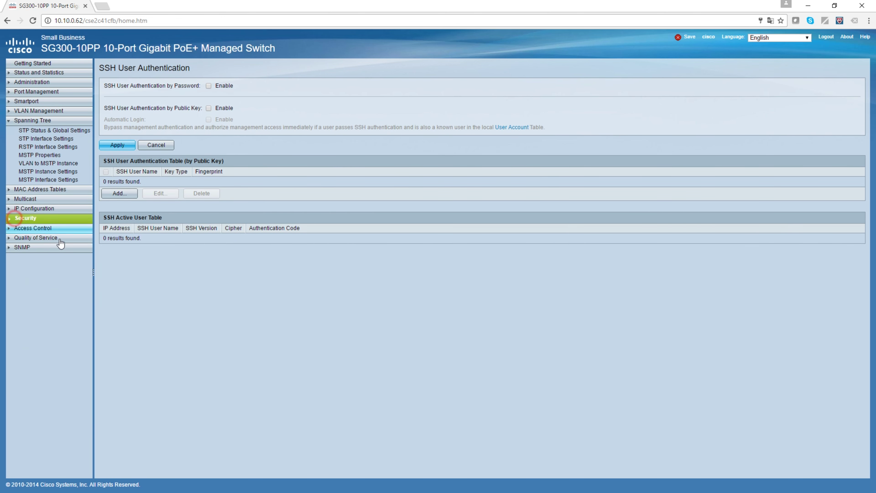
Check the ARP table under IP Configuration, highlighting the entry's IP and MAC address.
left_click(21, 208)
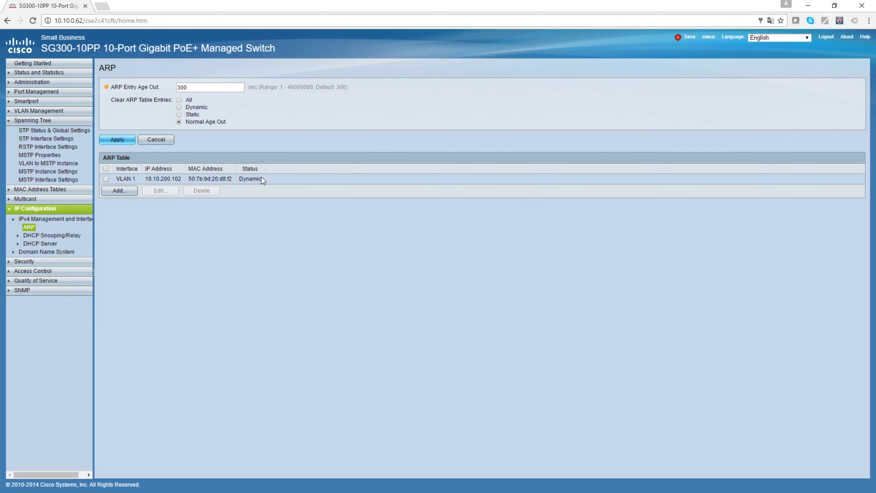
left_click_drag(147, 178, 217, 179)
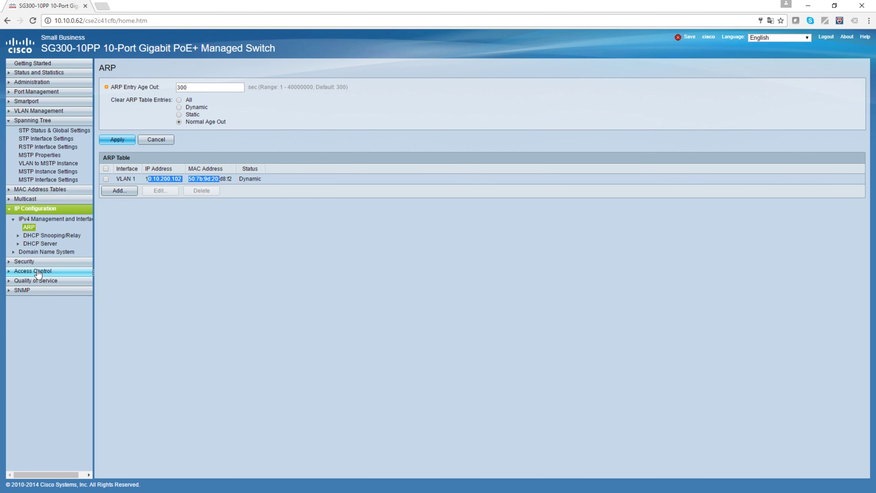
left_click(160, 179)
left_click_drag(232, 178, 153, 176)
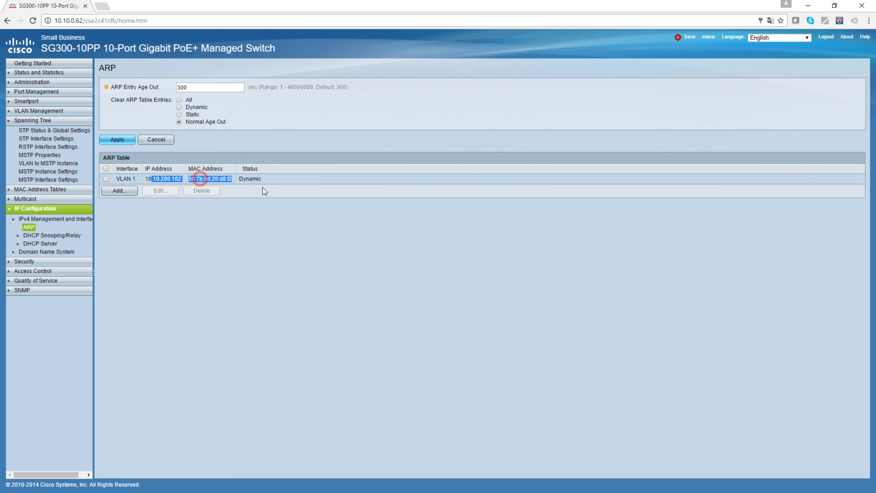
left_click(261, 180)
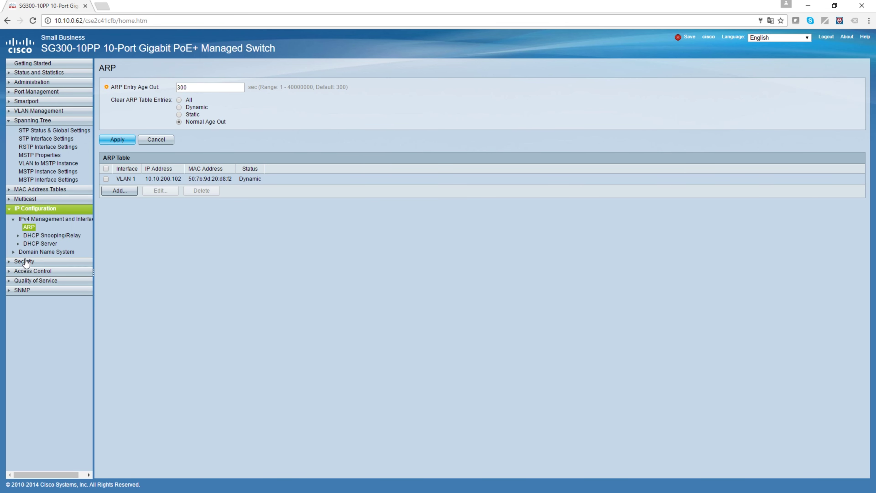
Look at the QoS properties, then go to the SNMP Engine ID settings.
left_click(38, 280)
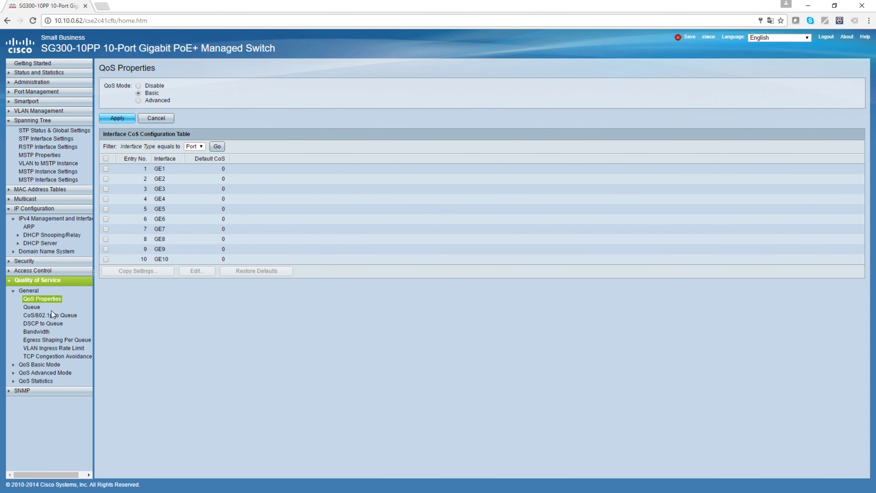
left_click(14, 291)
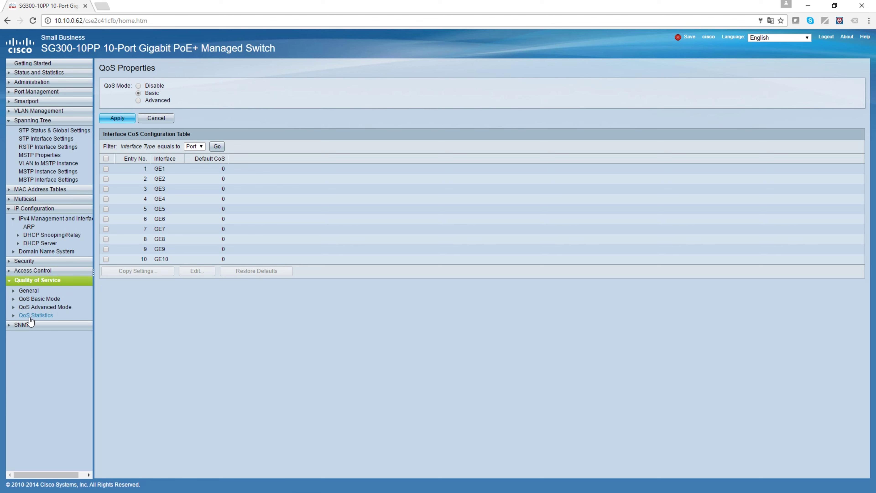
left_click(23, 324)
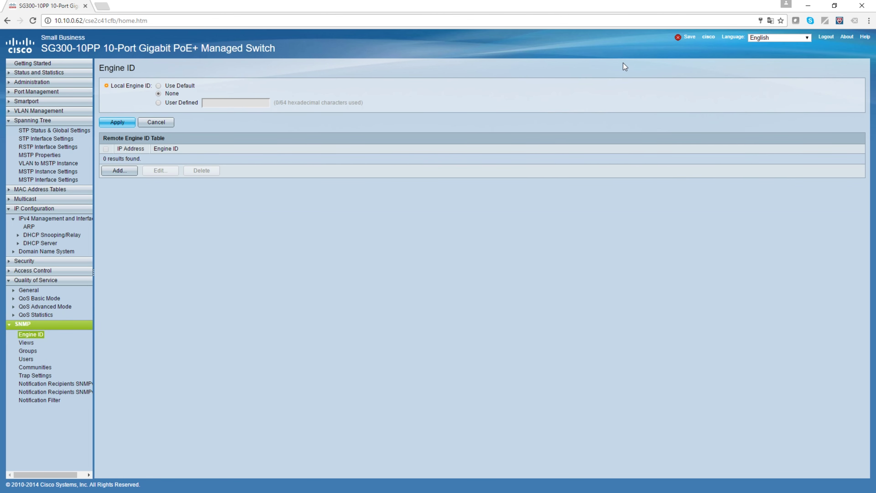
Save the running configuration to the startup configuration and confirm the copy.
left_click(685, 34)
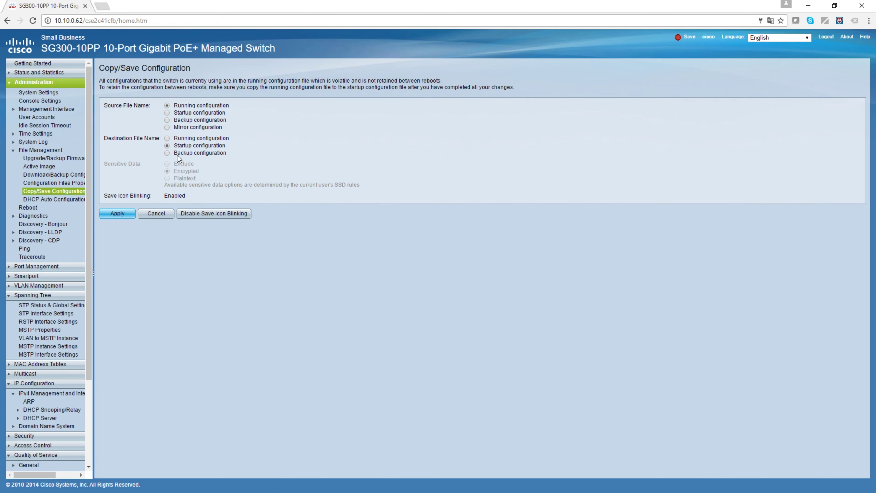
left_click(115, 212)
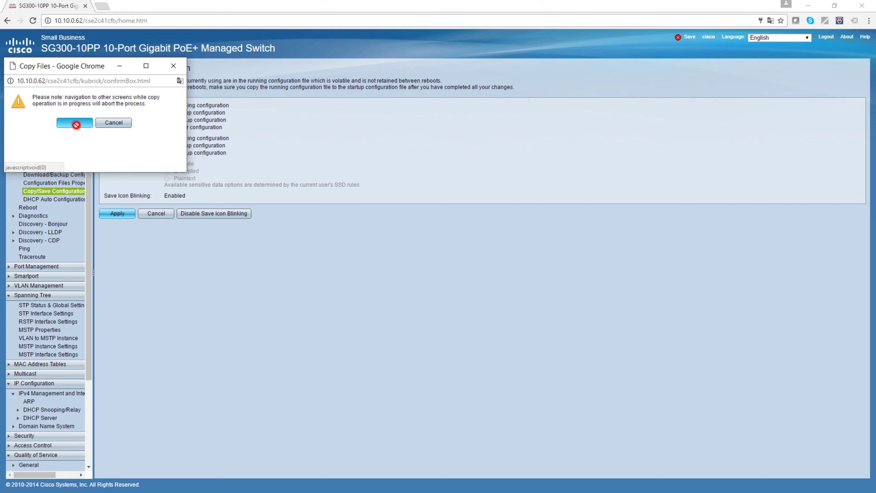
left_click(80, 121)
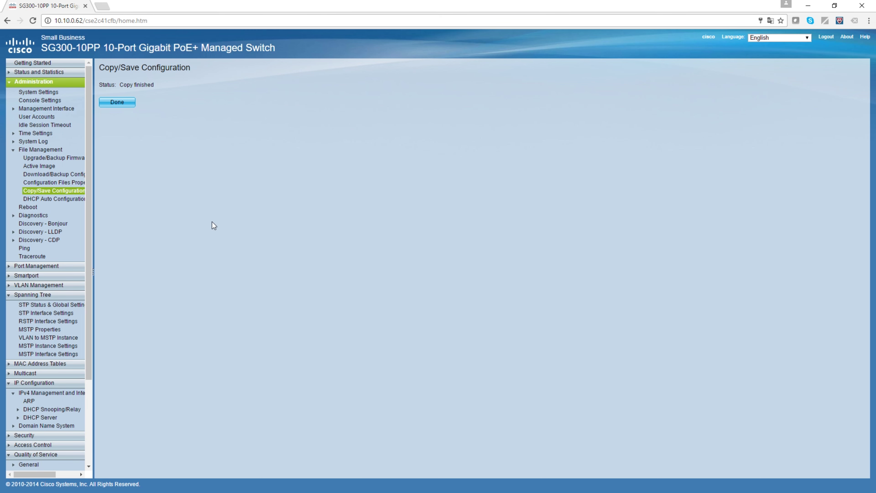
Switch the System Mode from L2 to L3 in System Settings and accept the reboot warning.
left_click(46, 91)
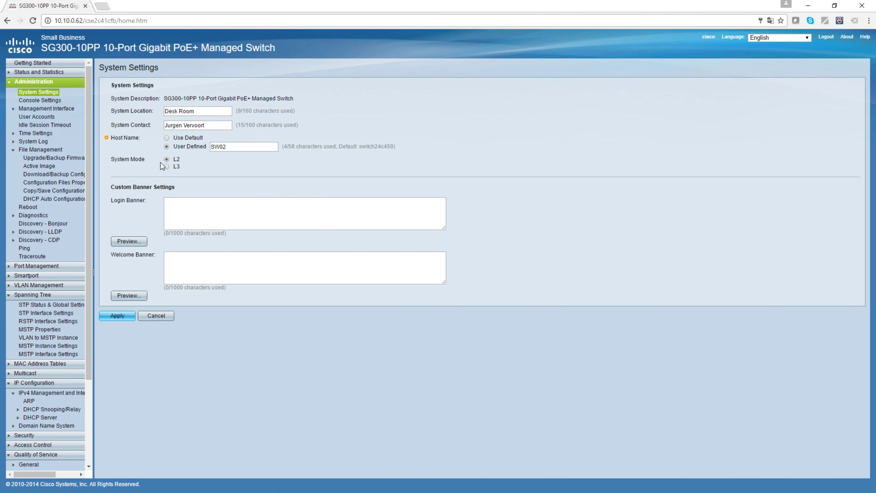
left_click(167, 166)
left_click(119, 316)
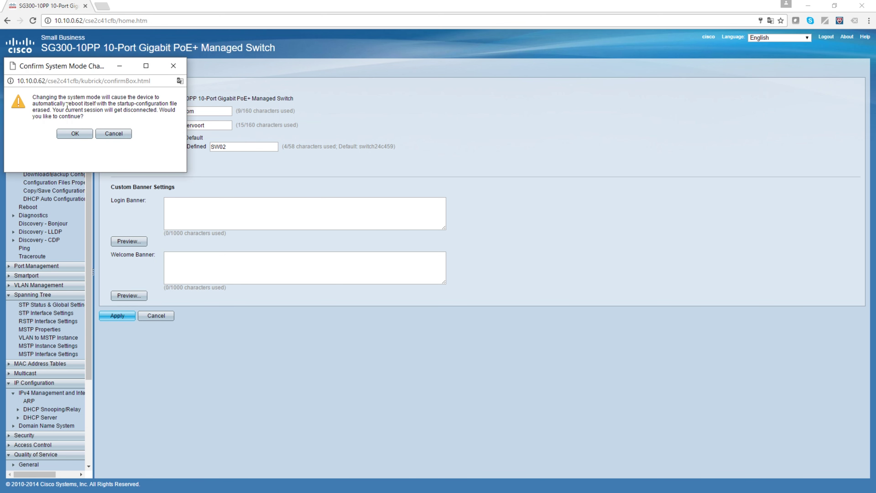
left_click_drag(42, 102, 86, 98)
left_click(75, 133)
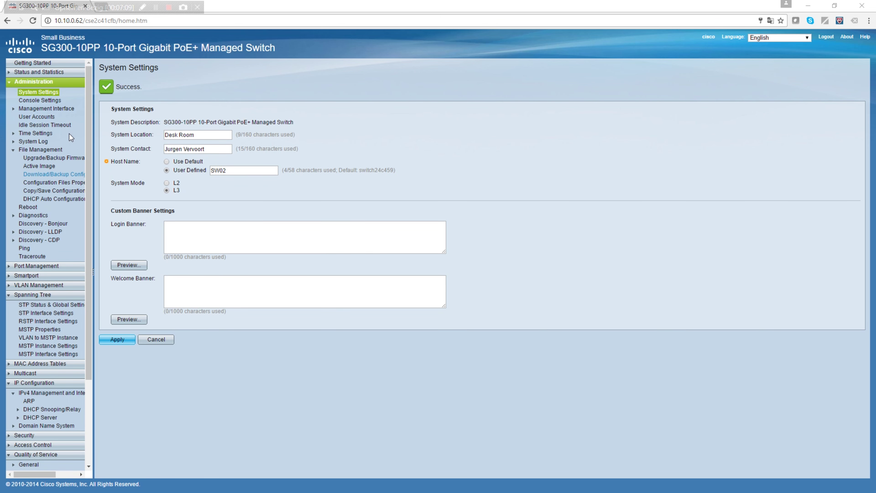
Reconnect to the switch at 10.10.200.154 and log in, retyping the password.
left_click(92, 21)
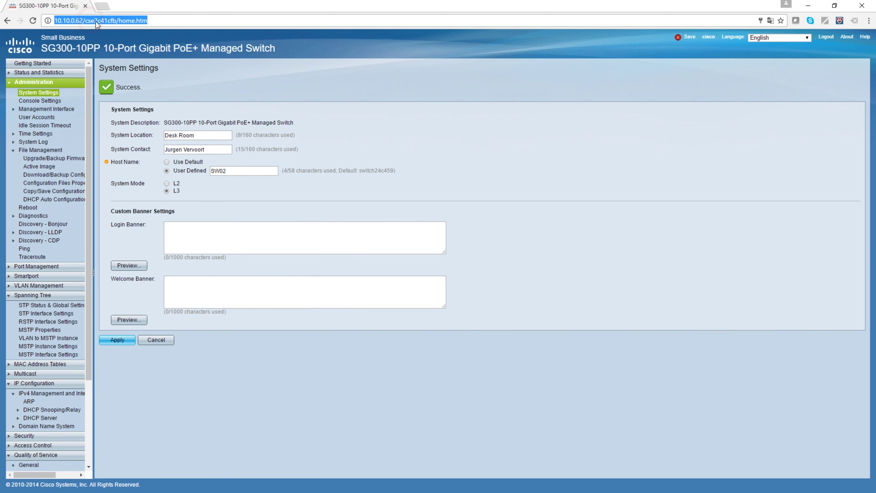
type("10.10.")
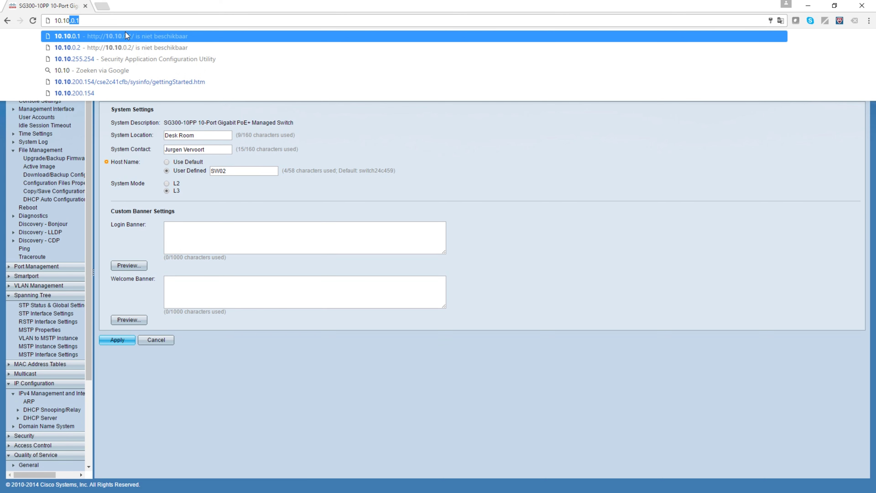
type("200.154")
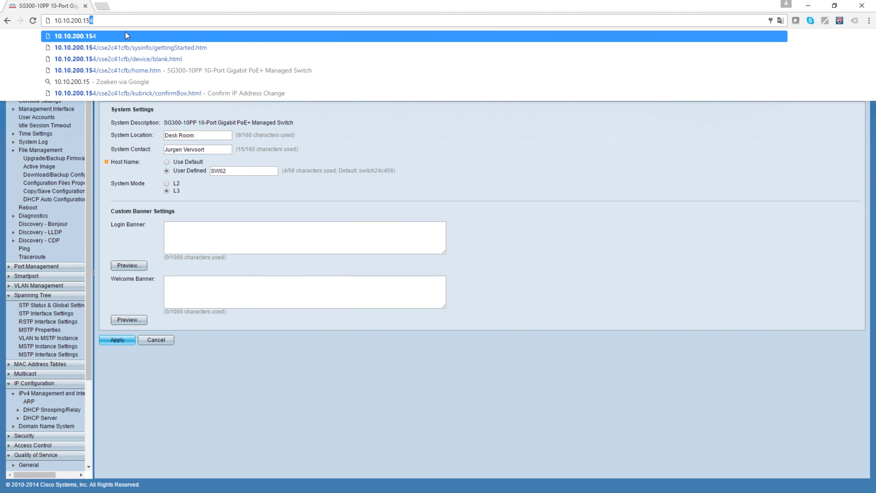
key("Return")
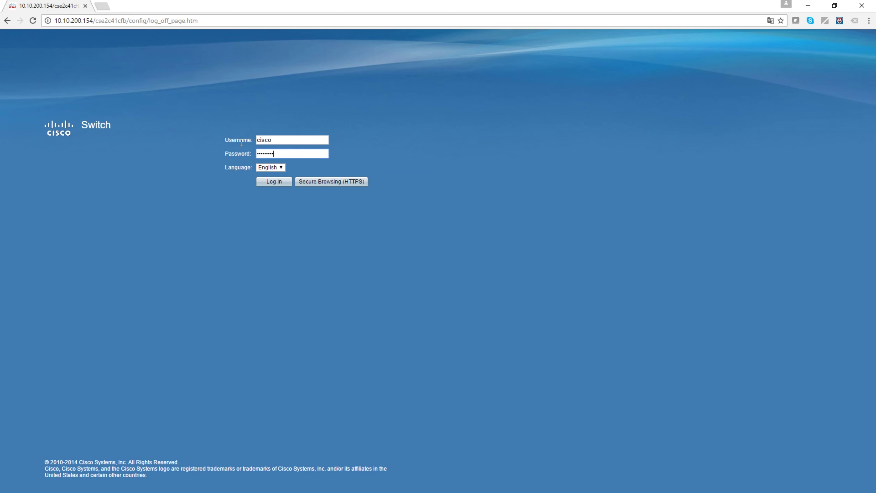
key("Return")
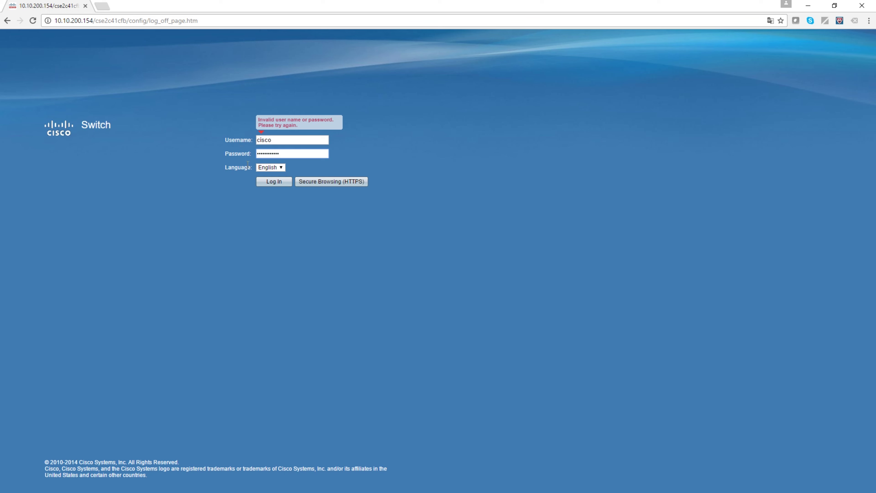
double_click(283, 152)
type("cisco")
key("Return")
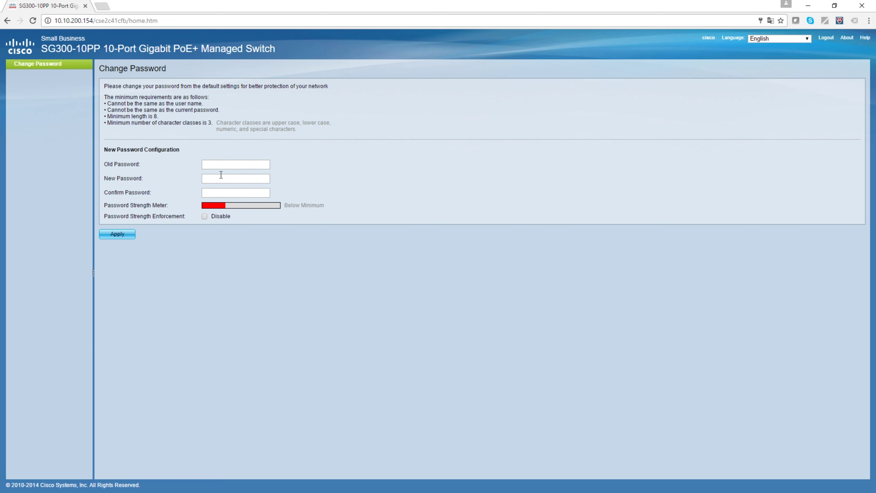
Fill in the old password, a new password and its confirmation, and submit the change.
left_click(219, 165)
key("Tab")
type("12")
key("Tab")
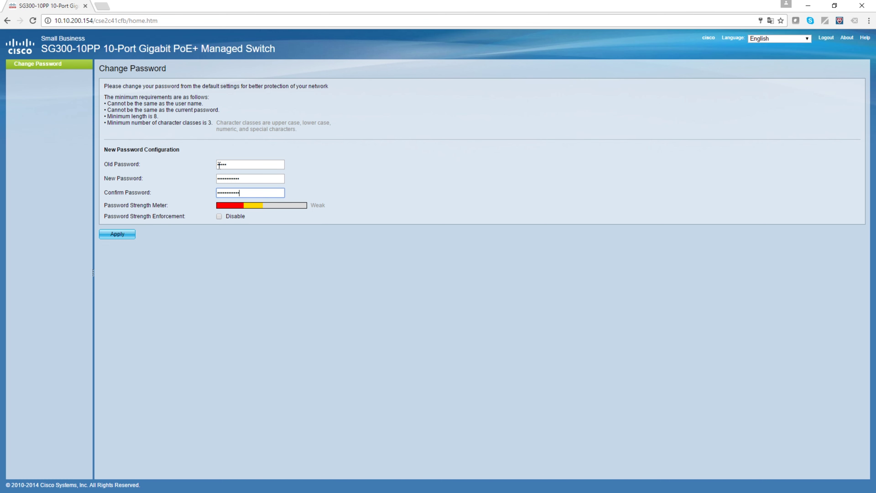
key("Return")
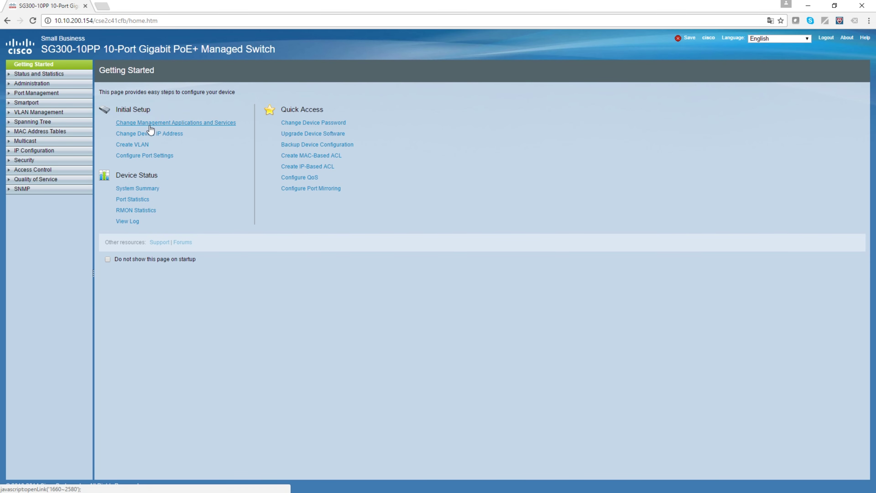
Edit VLAN 1 under Change Device IP Address to use a static 10.10.200.154 address, and confirm.
left_click(49, 83)
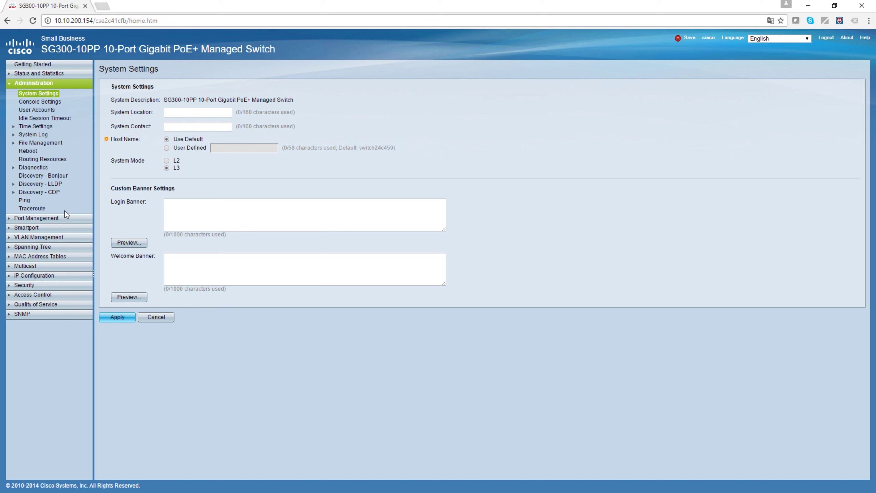
left_click(55, 65)
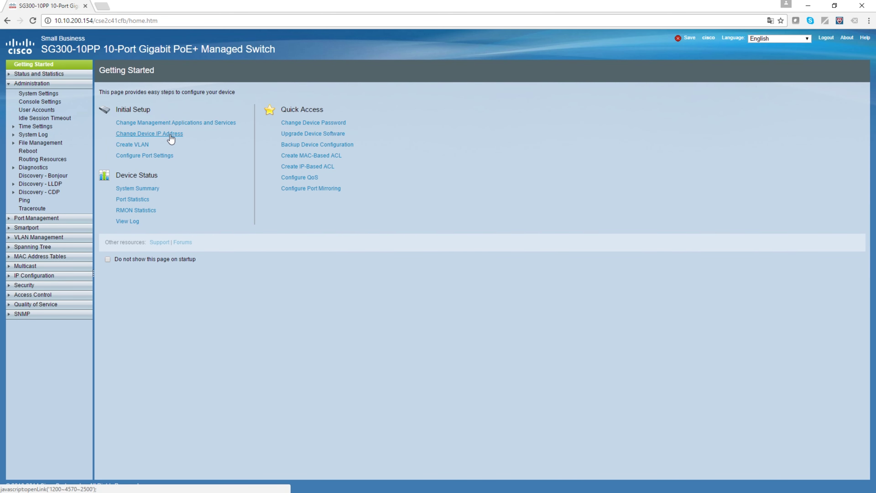
left_click(171, 135)
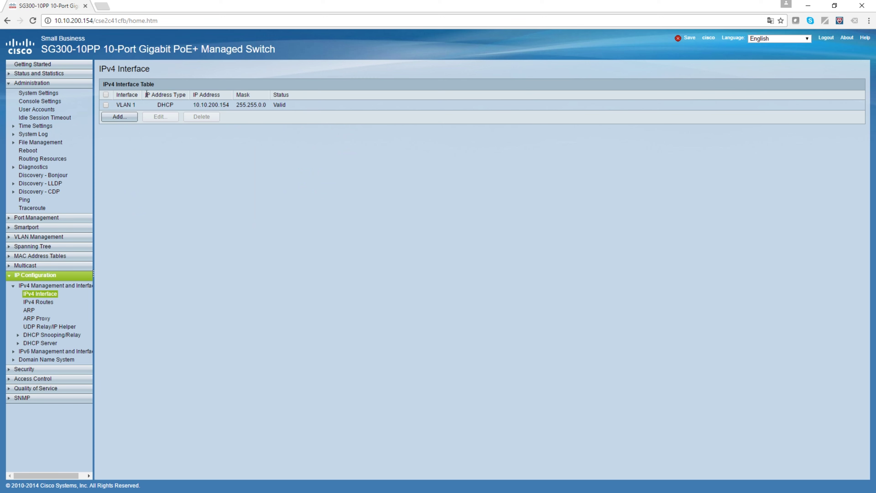
left_click(108, 105)
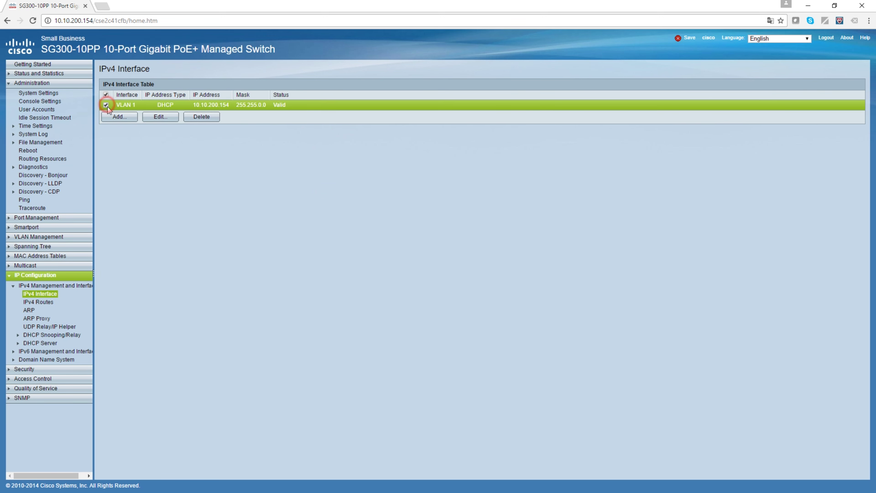
left_click(163, 116)
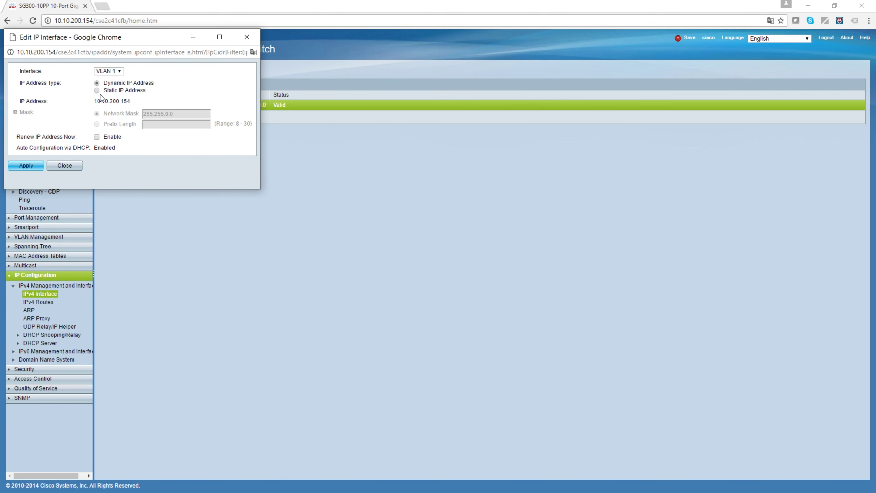
left_click(97, 91)
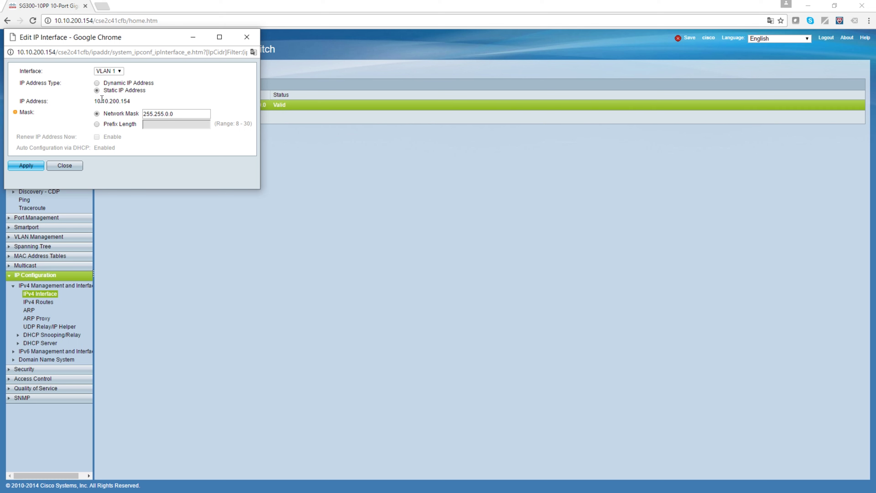
left_click_drag(100, 101, 126, 99)
left_click(68, 166)
left_click(71, 127)
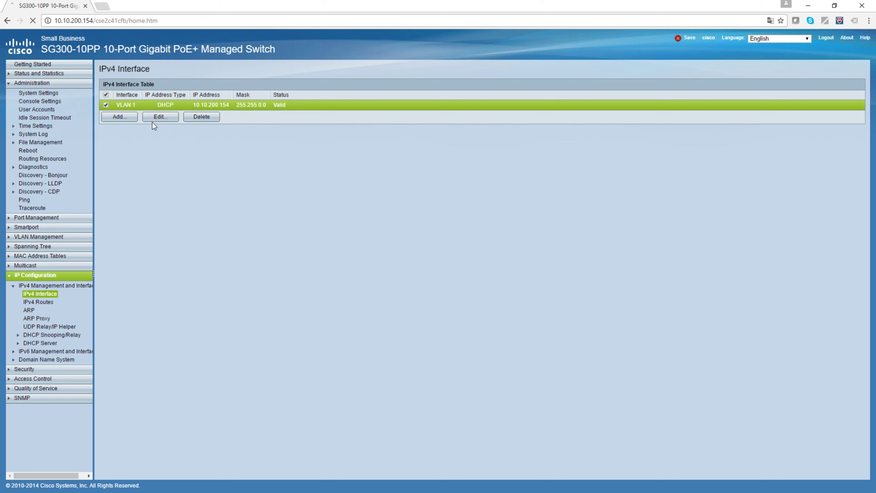
left_click(119, 117)
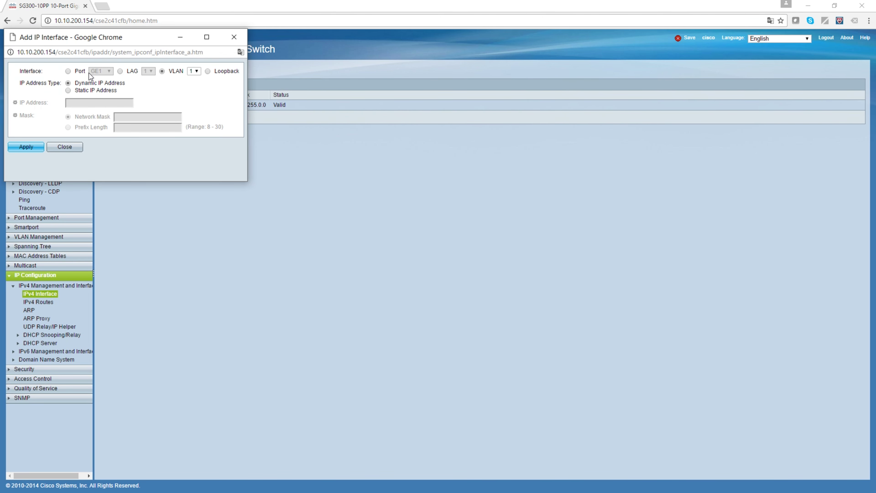
left_click(68, 90)
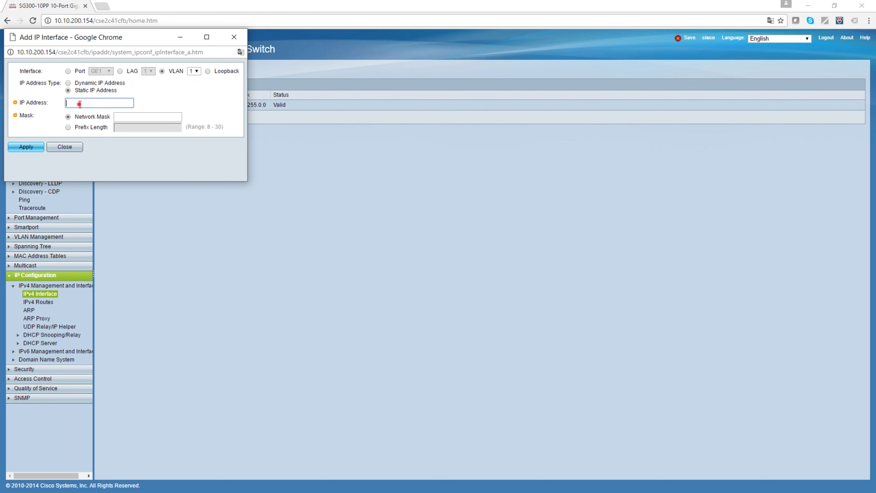
type("10.10.0.62")
left_click(134, 118)
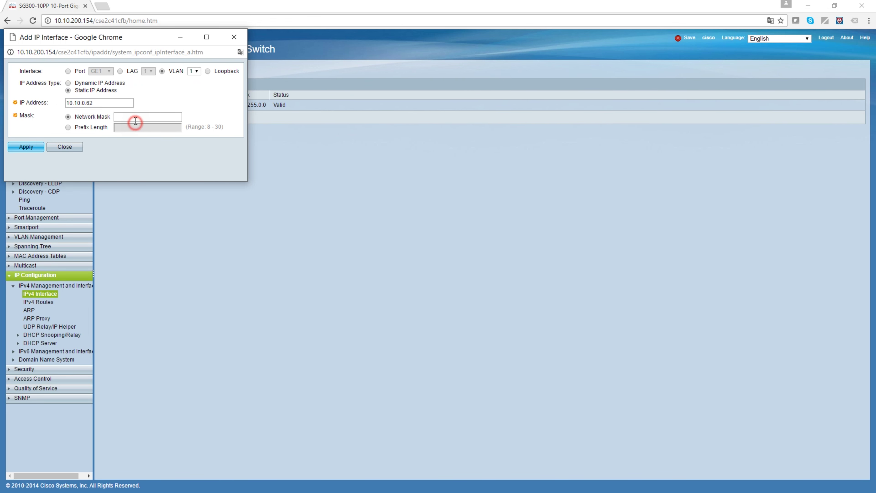
type("255.255")
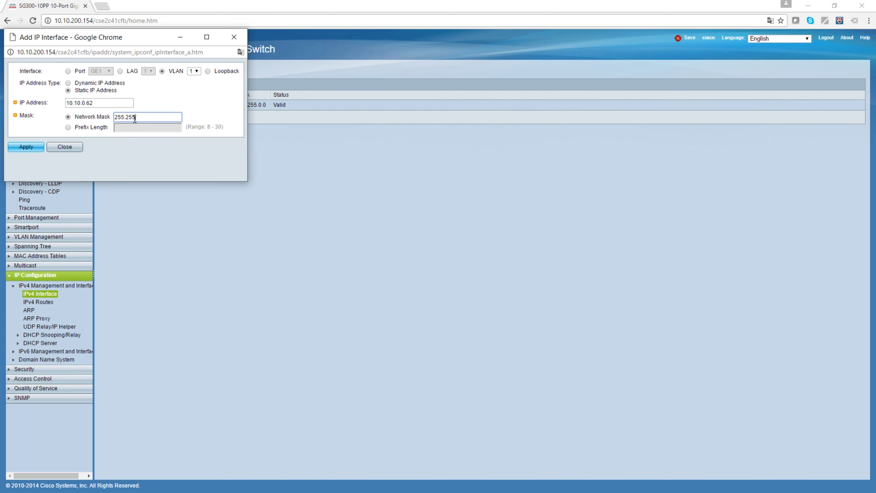
type(".0.0")
left_click(33, 148)
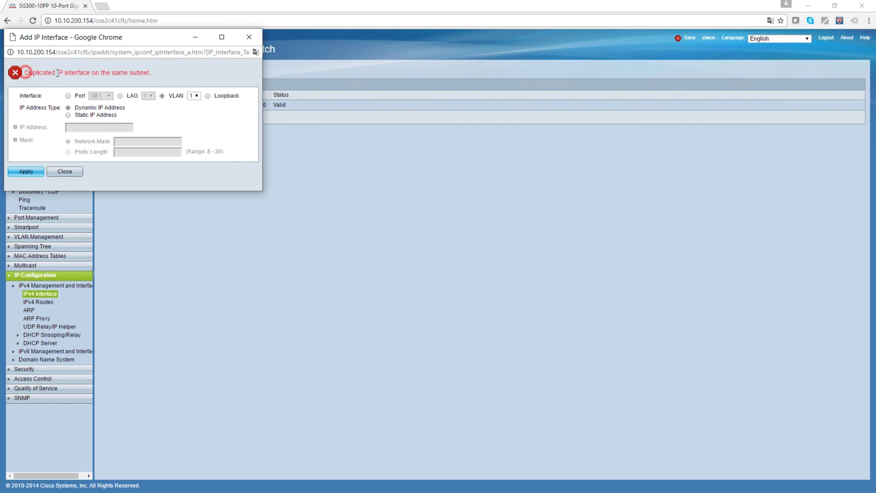
left_click_drag(25, 73, 100, 72)
left_click(122, 72)
left_click(65, 173)
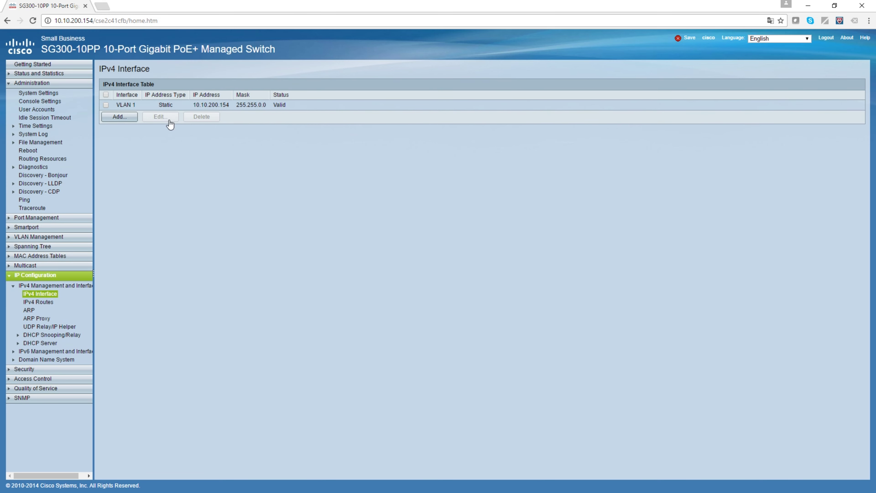
Try adding a static interface on port GE10 with IP 10.10.0.62 and mask 255.255.0.0.
left_click(106, 105)
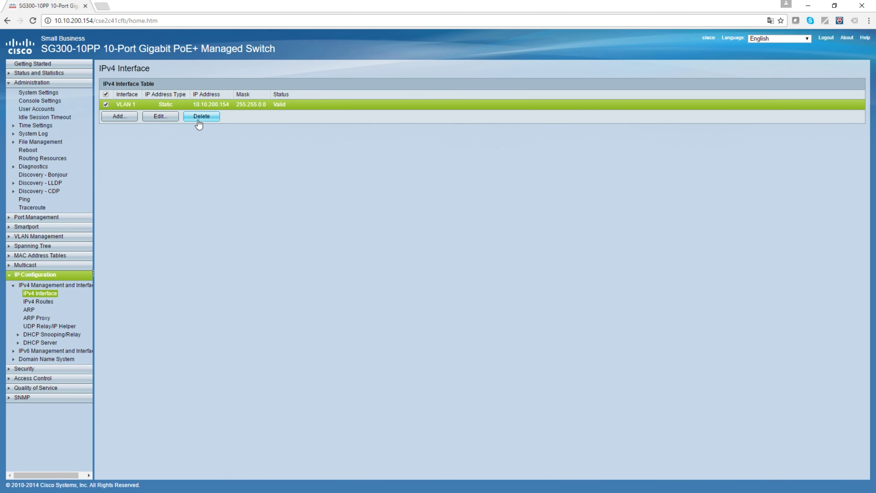
left_click(121, 118)
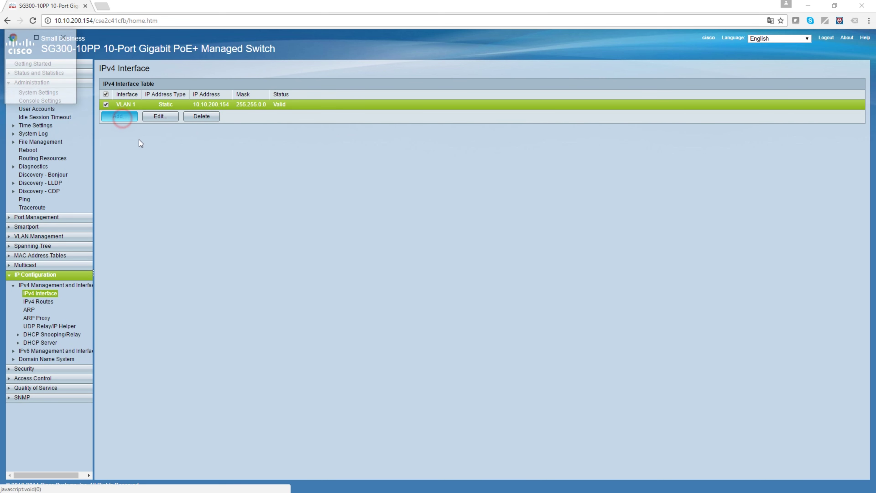
left_click(71, 71)
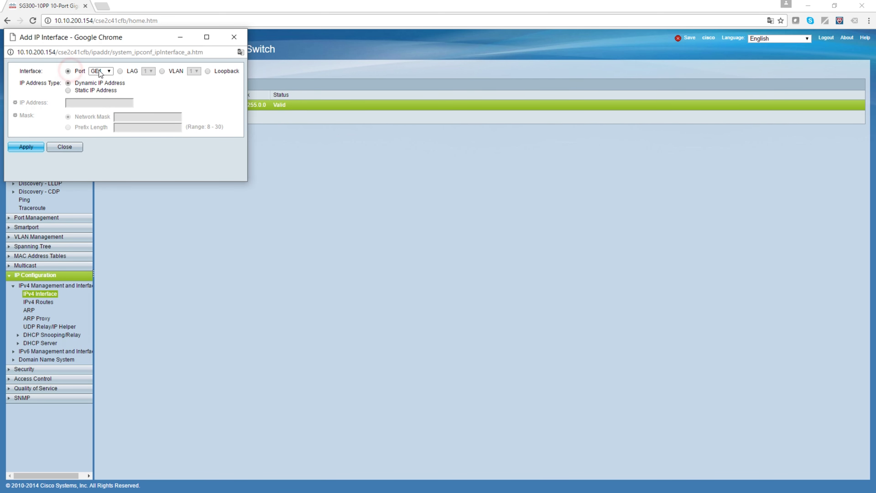
left_click(104, 72)
left_click(108, 142)
left_click(68, 90)
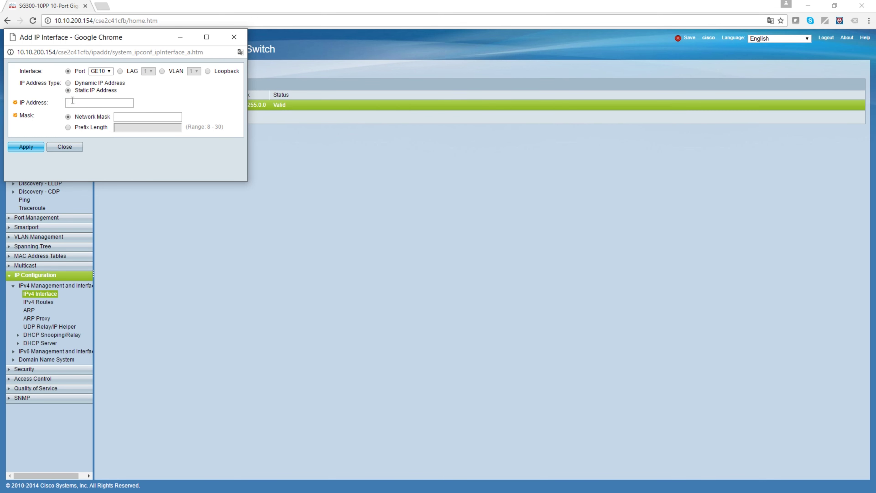
left_click(71, 100)
type("10.10.0.62")
left_click(134, 117)
type("255.255.")
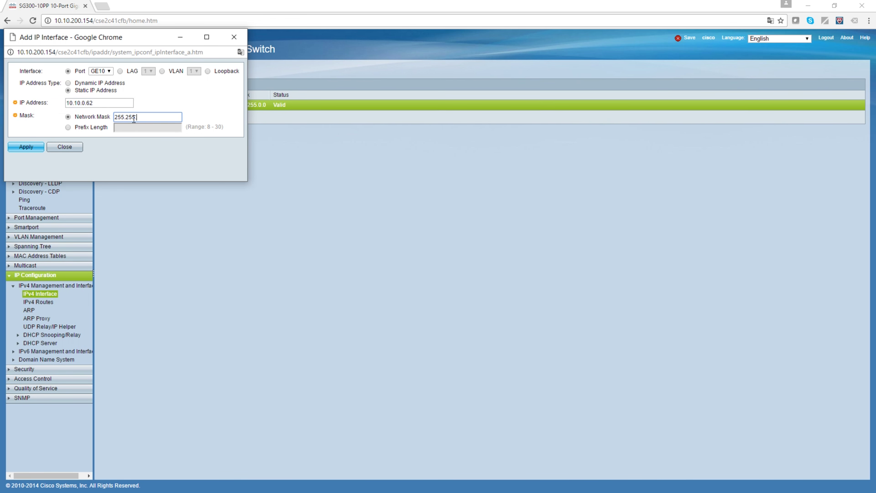
type("0.0")
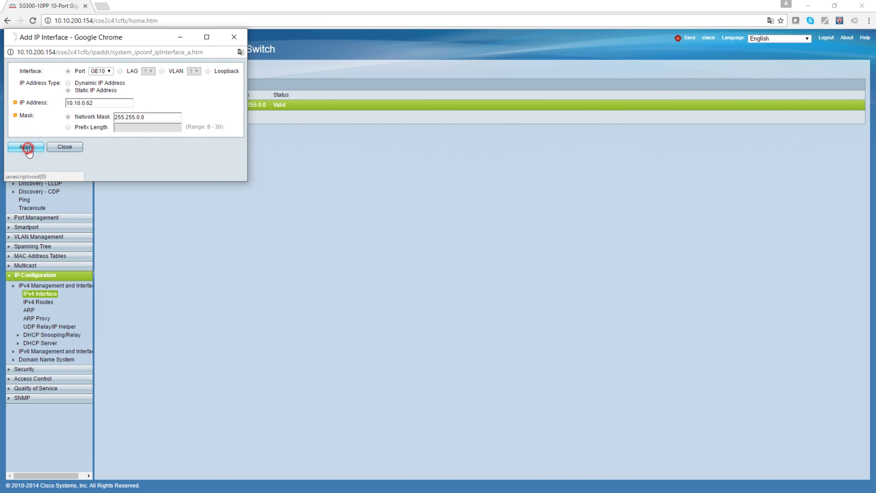
left_click(27, 147)
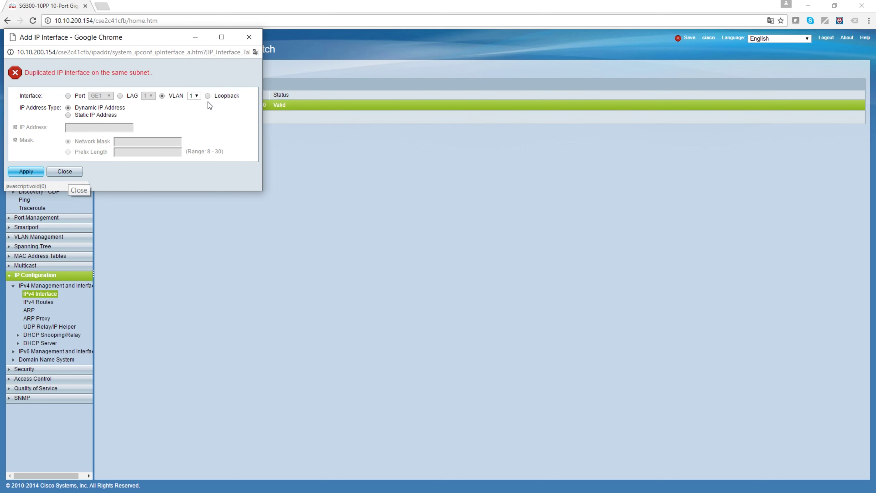
Add a static VLAN 1 address 192.168.1.254 with mask 255.255.255.0 and close the form.
left_click(69, 115)
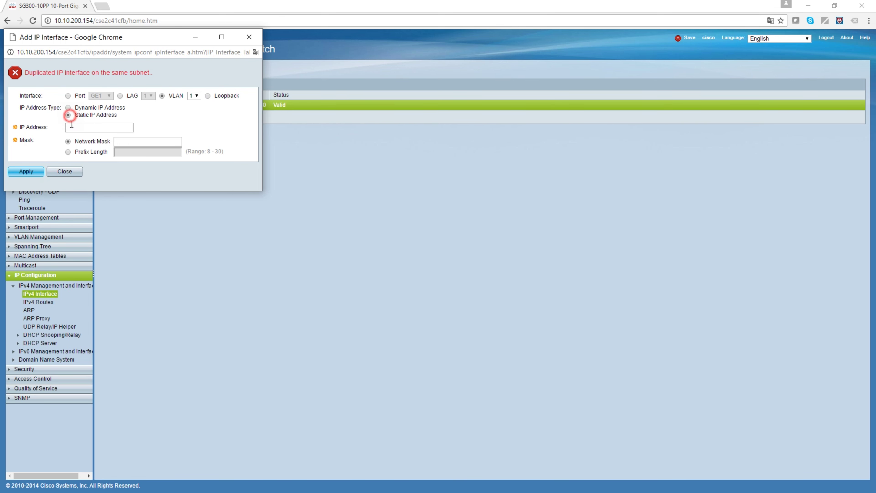
left_click(80, 128)
type("192.168")
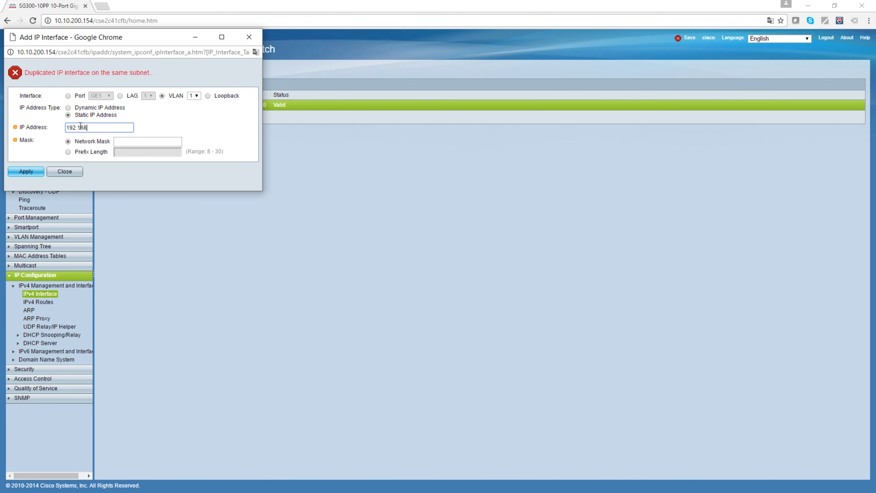
type(".1.25")
key("Tab")
key("Tab")
type("255.255.")
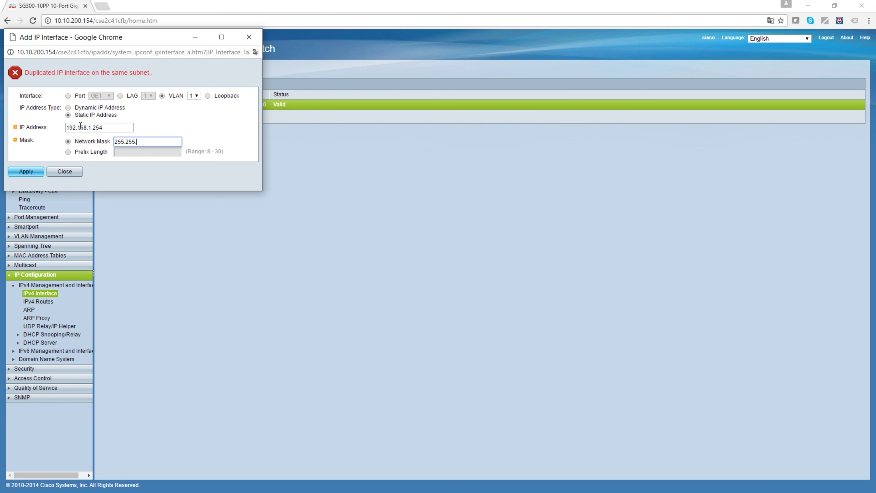
type("255.0")
left_click(33, 172)
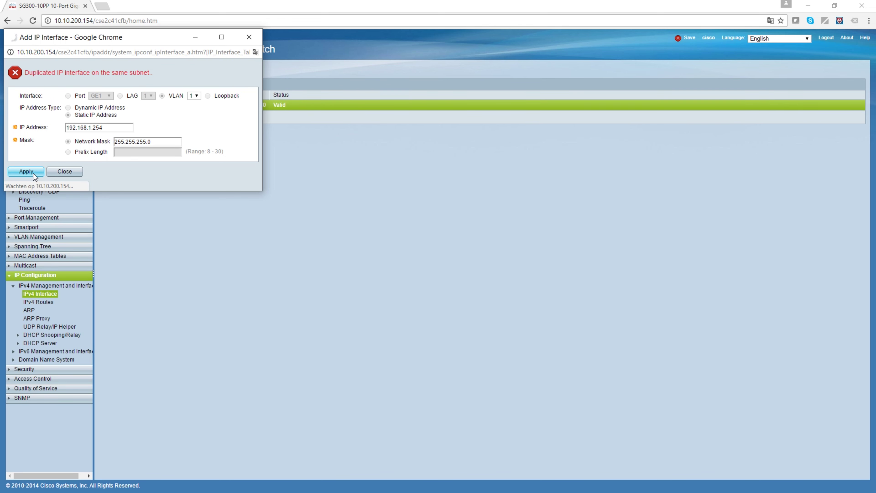
left_click(64, 172)
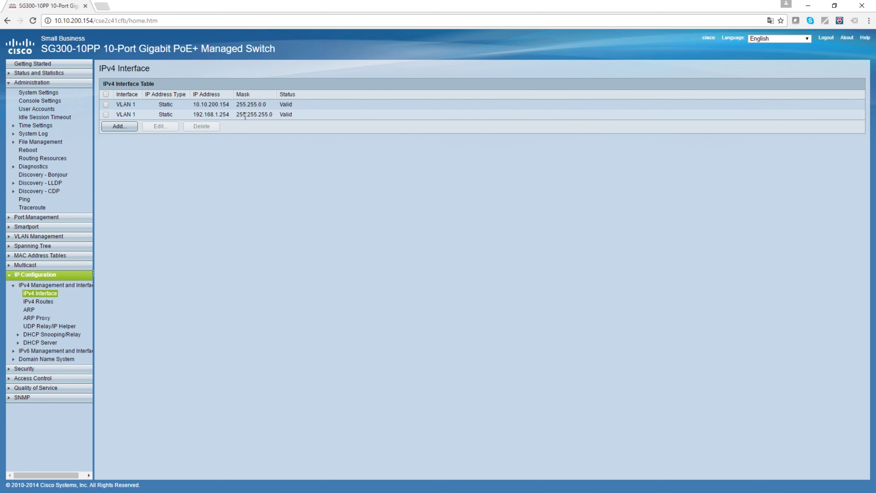
Highlight the 192.168.1.254 and 10.10.200.154 addresses in the IPv4 Interface Table.
left_click_drag(196, 115, 230, 115)
left_click_drag(231, 104, 188, 104)
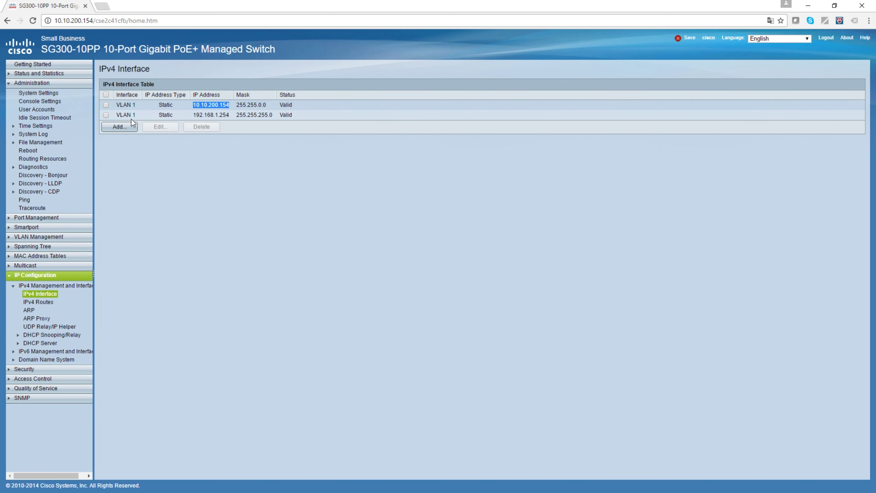
left_click(201, 105)
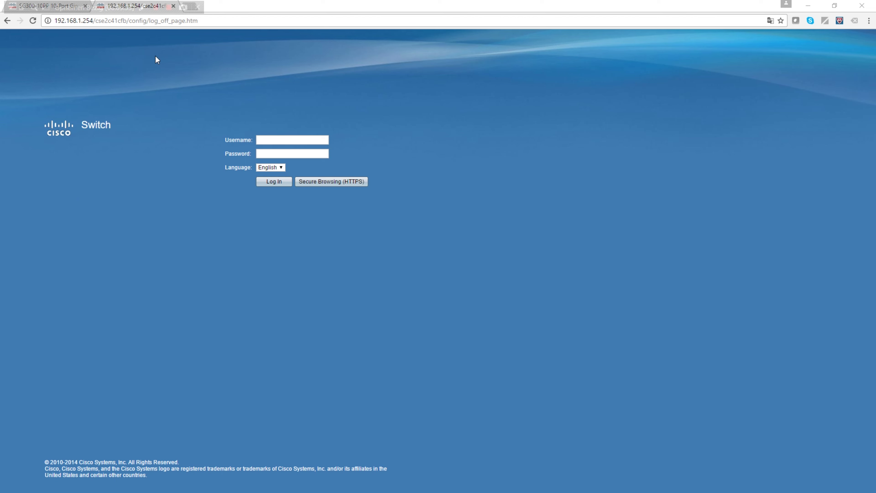
Log in to the switch at 192.168.1.254 with the username and password, then open Change Device IP Address.
left_click(64, 21)
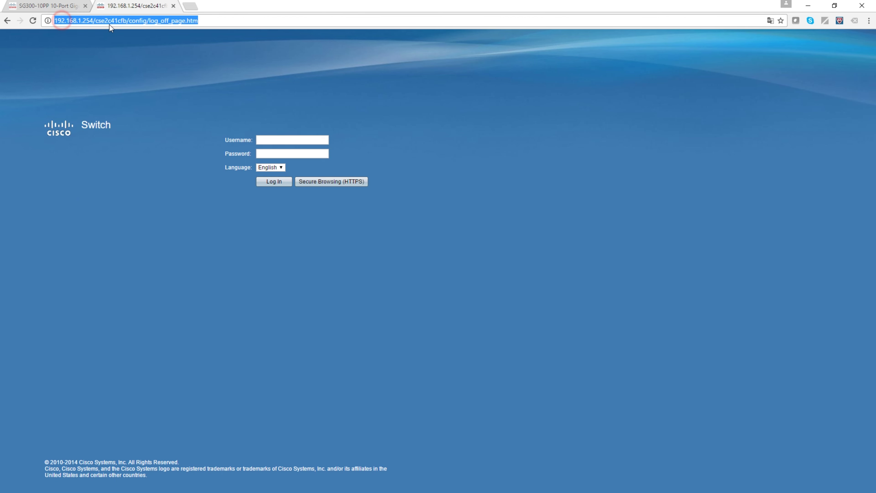
left_click(270, 139)
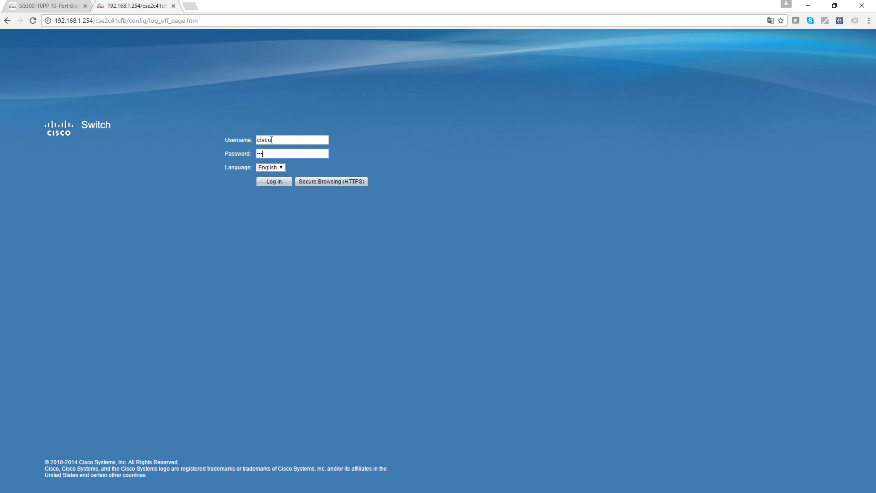
key("Return")
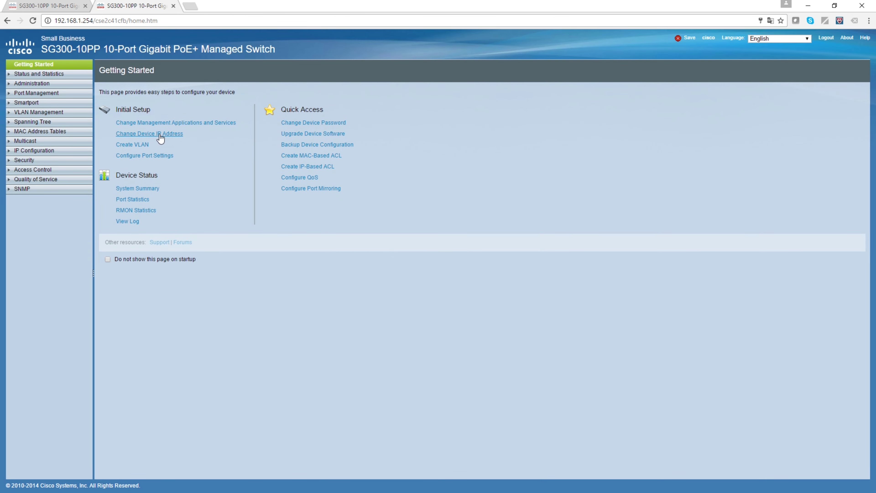
left_click(160, 135)
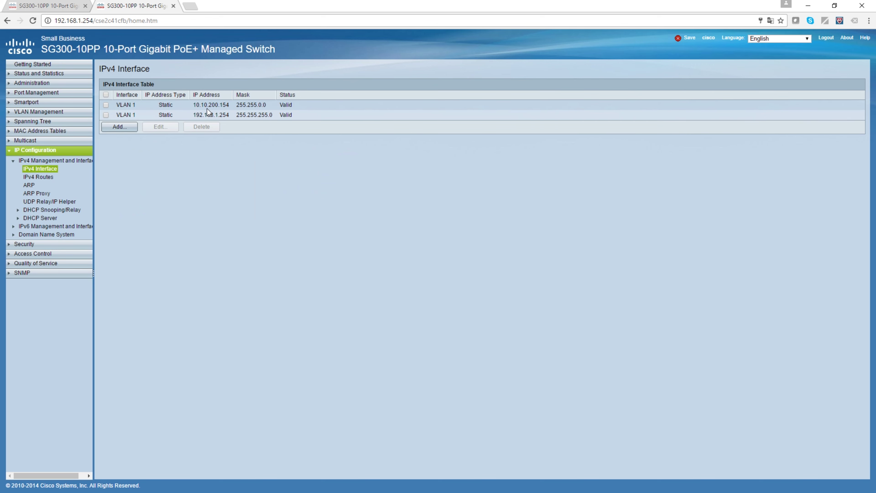
Delete the 10.10.200.154 VLAN 1 interface and begin adding a new IPv4 interface.
left_click(106, 105)
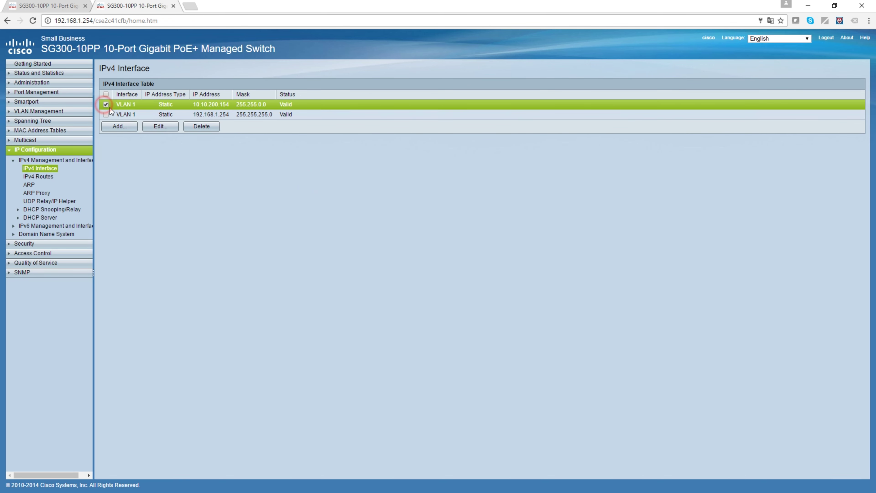
left_click(201, 128)
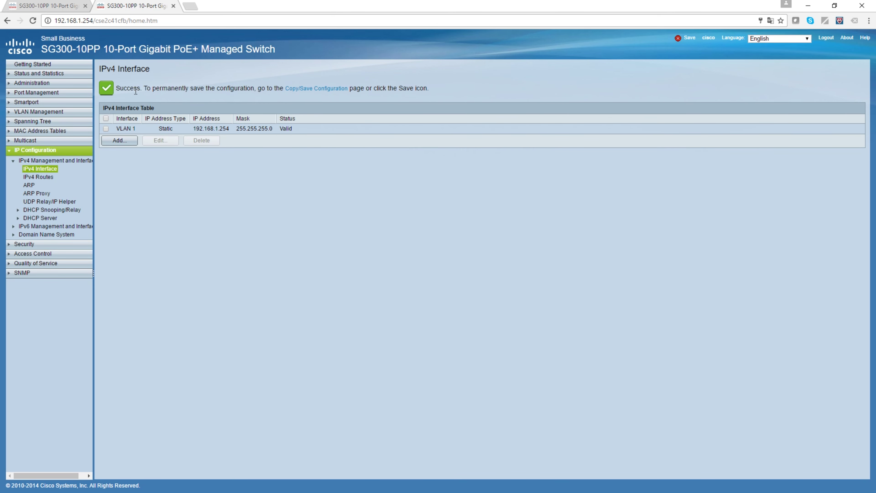
left_click(115, 140)
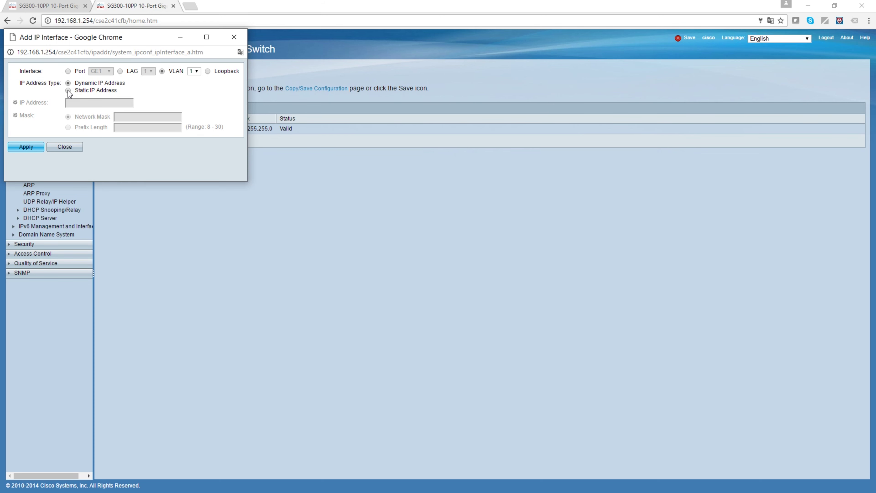
Add static IP 10.10.0.62 with mask 255.255.0.0 on VLAN 1, apply and close.
left_click(68, 91)
left_click(93, 103)
type("10.")
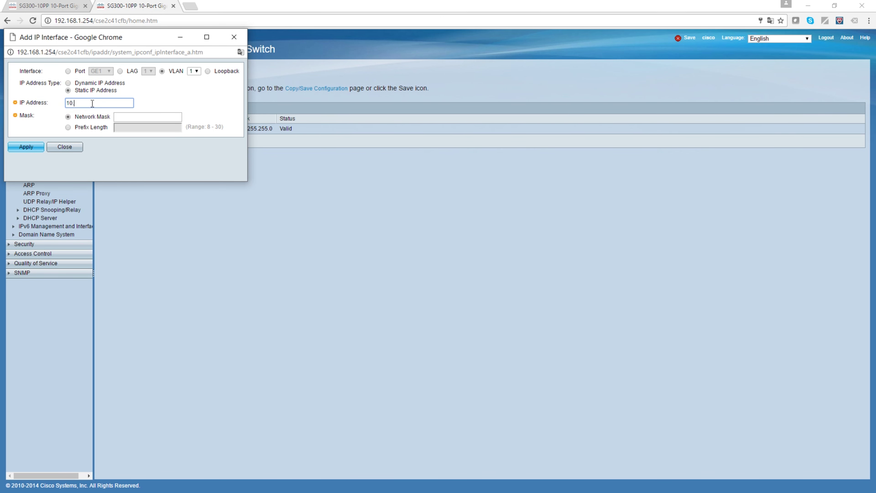
type("10.0.62")
left_click(118, 117)
type("255.2")
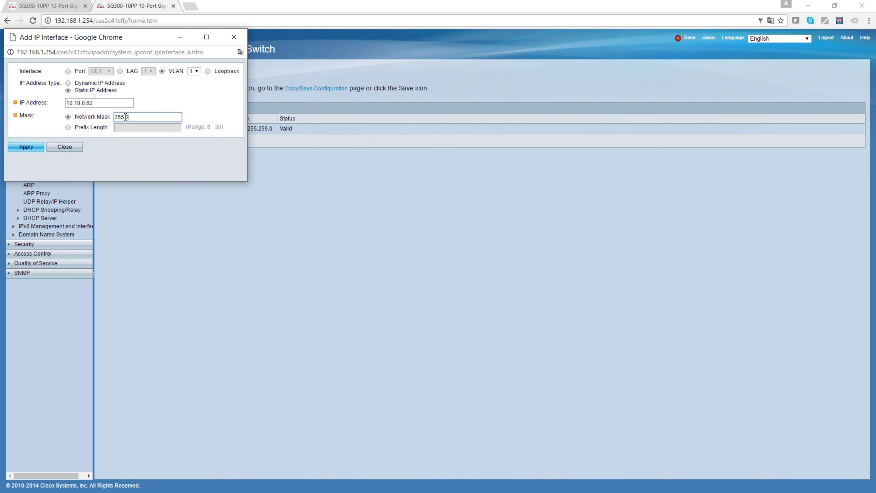
type("55.0.0")
left_click(26, 147)
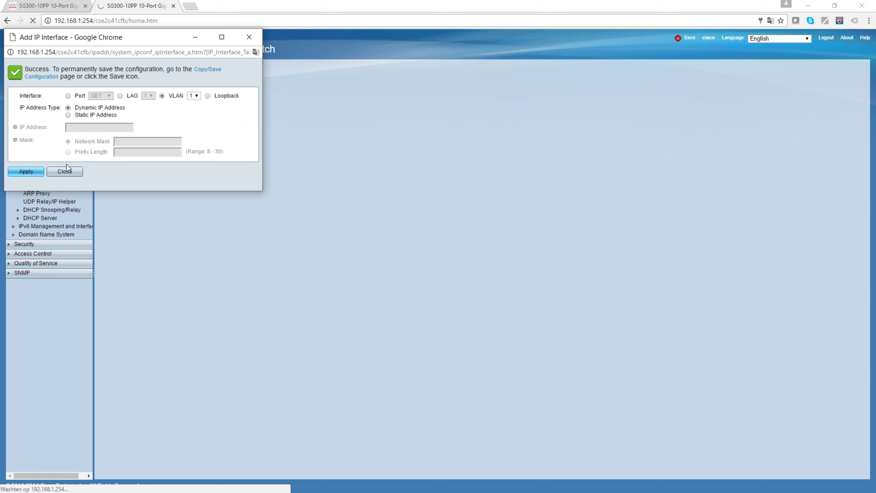
left_click(57, 170)
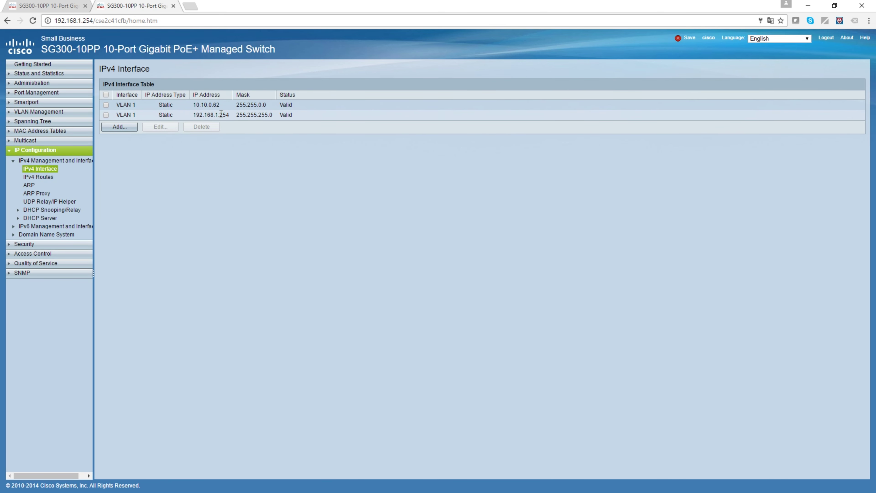
In the first tab, load the switch at 10.10.0.62 and log in.
left_click(45, 8)
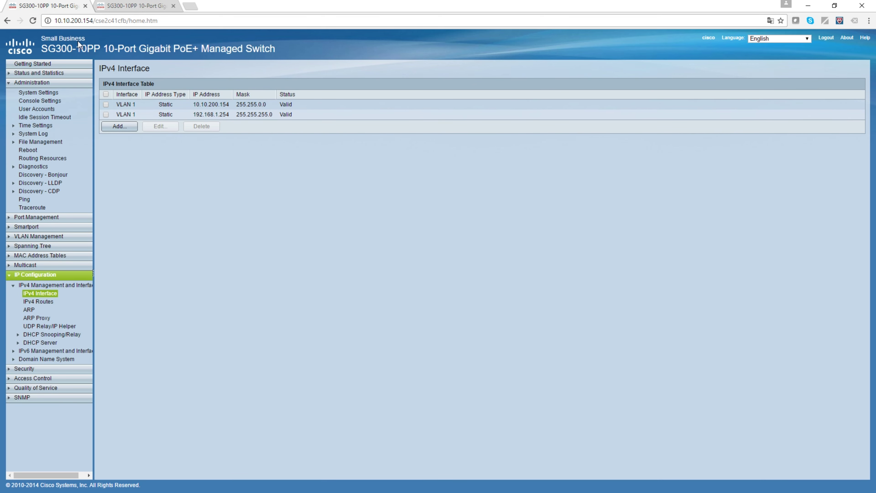
left_click(77, 20)
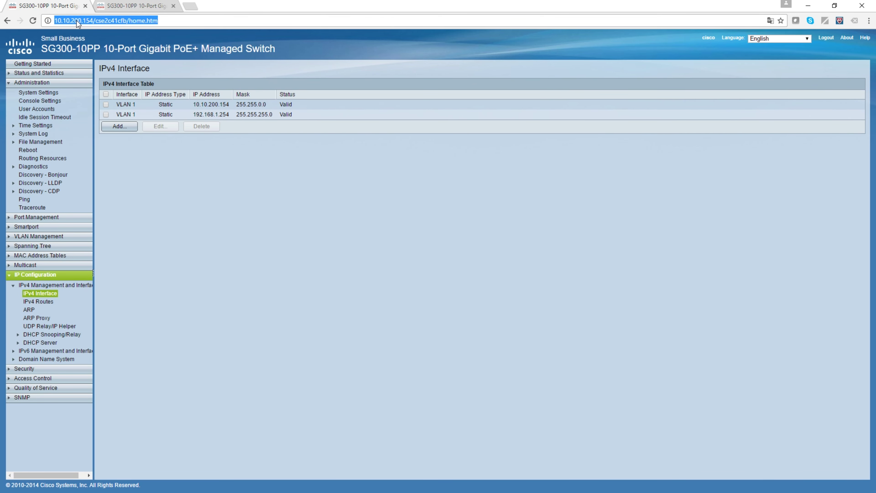
type("10.10.062")
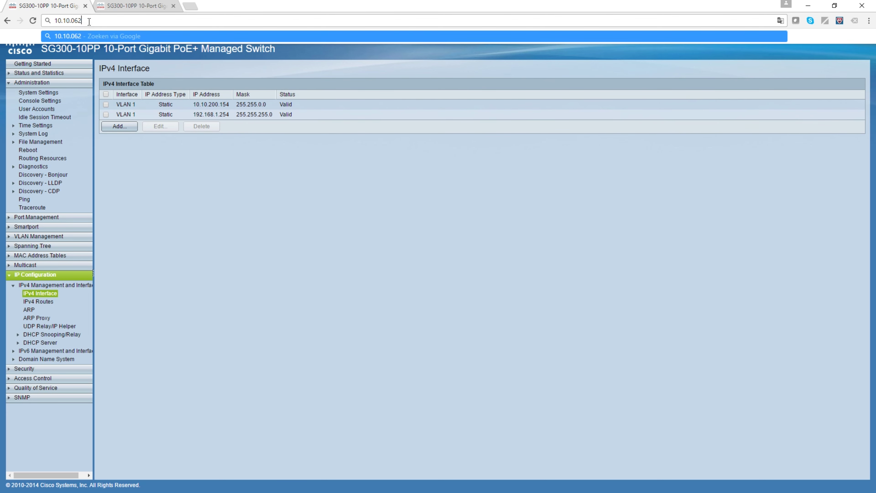
type(".")
key("Return")
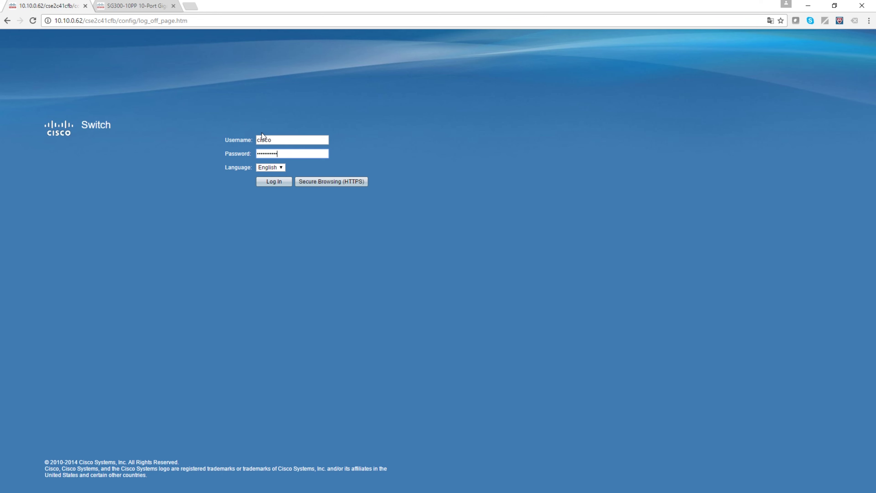
key("Return")
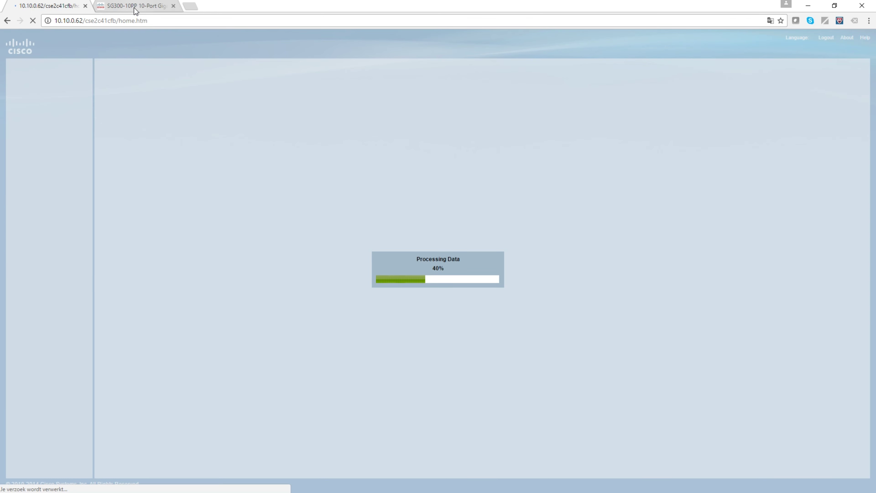
Close the 192.168.1.254 session and show the IPv4 Interface table.
left_click(135, 7)
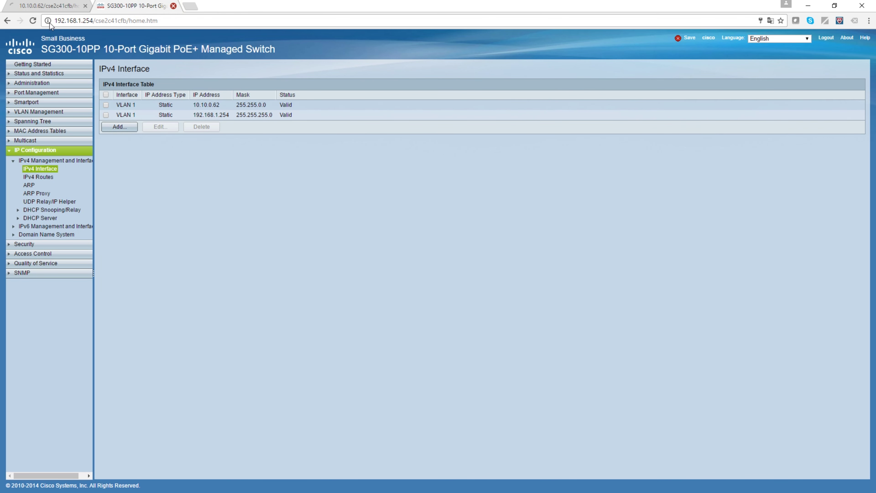
key("ctrl+w")
left_click(149, 133)
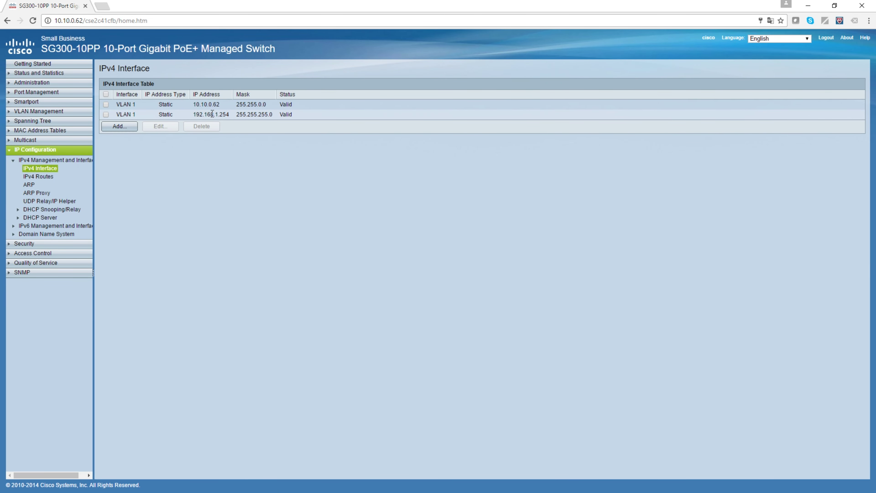
Delete the 192.168.1.254 entry, leaving VLAN 1 at 10.10.0.62 only.
left_click(105, 114)
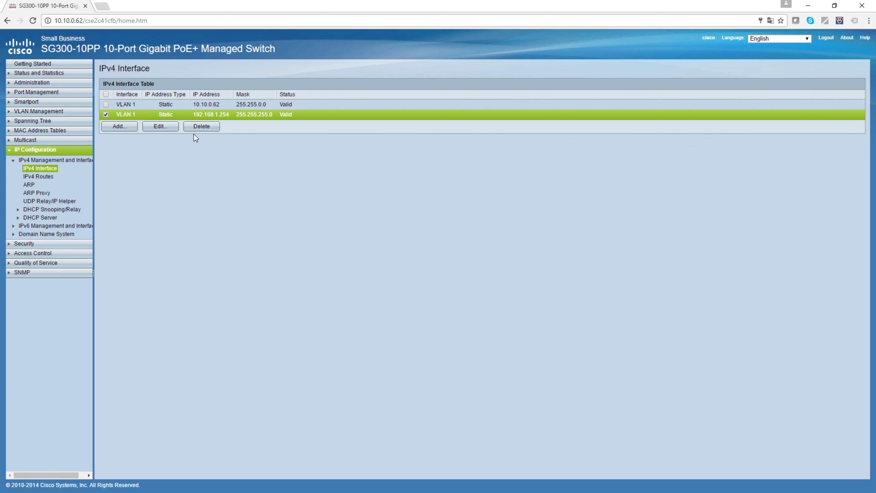
left_click(204, 125)
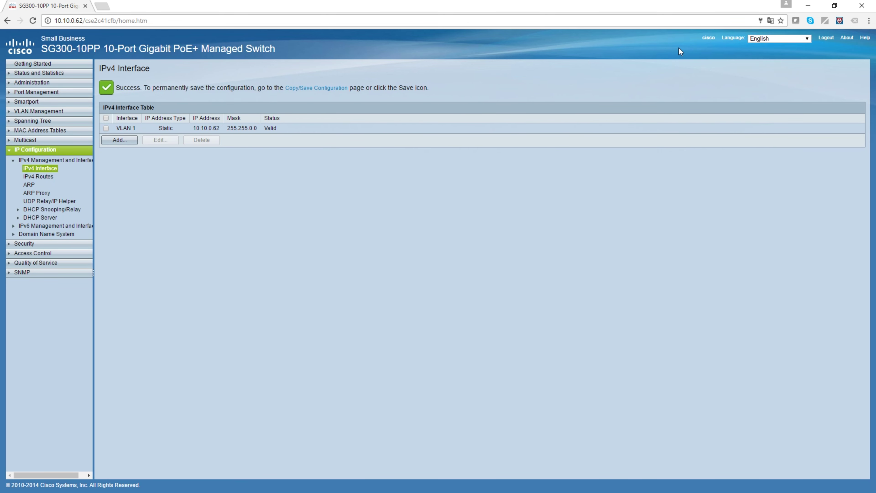
Copy the running configuration to the startup configuration and confirm the finished copy.
left_click(689, 40)
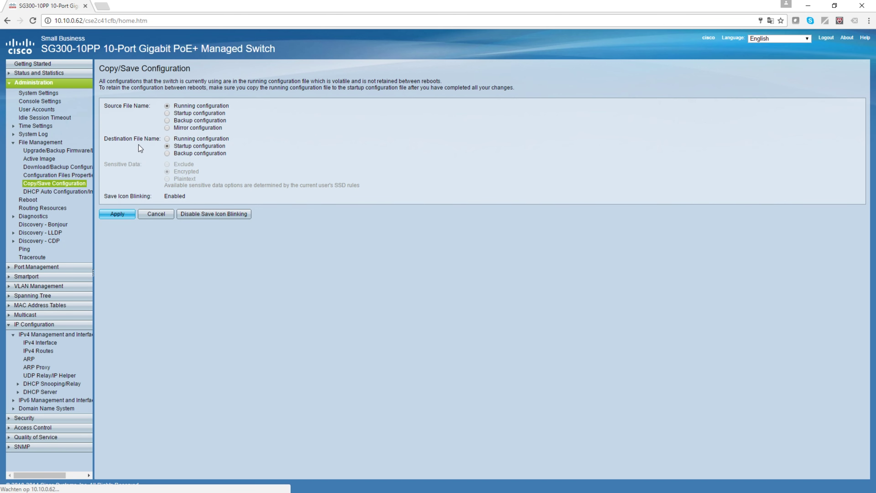
left_click(118, 214)
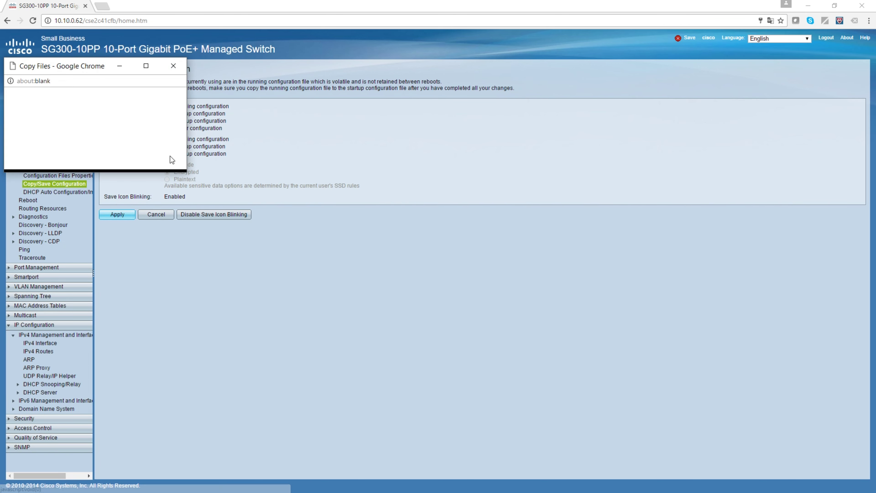
left_click(79, 125)
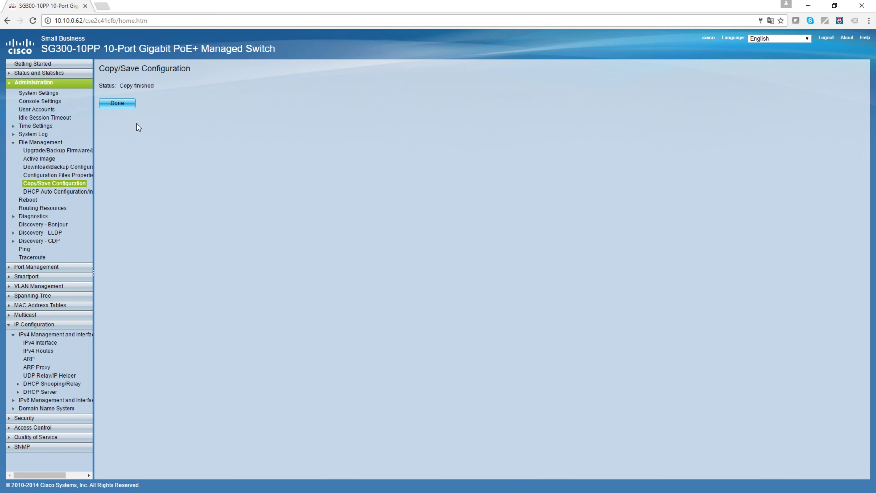
left_click(123, 103)
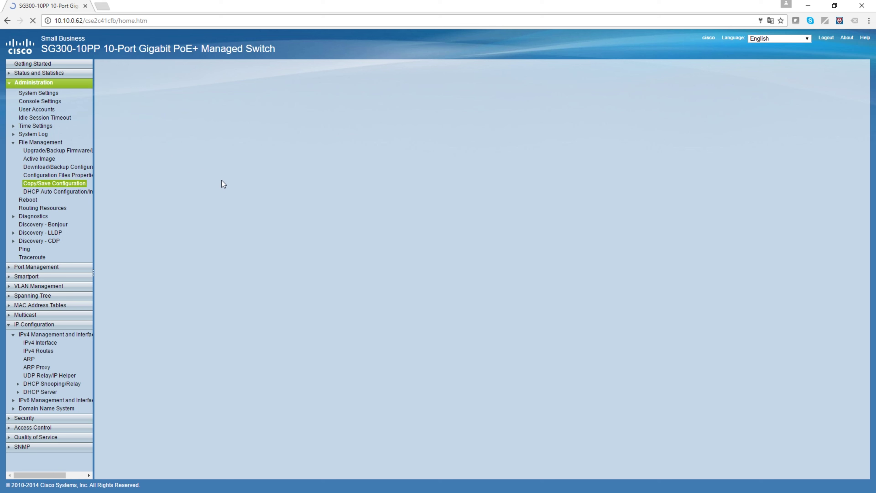